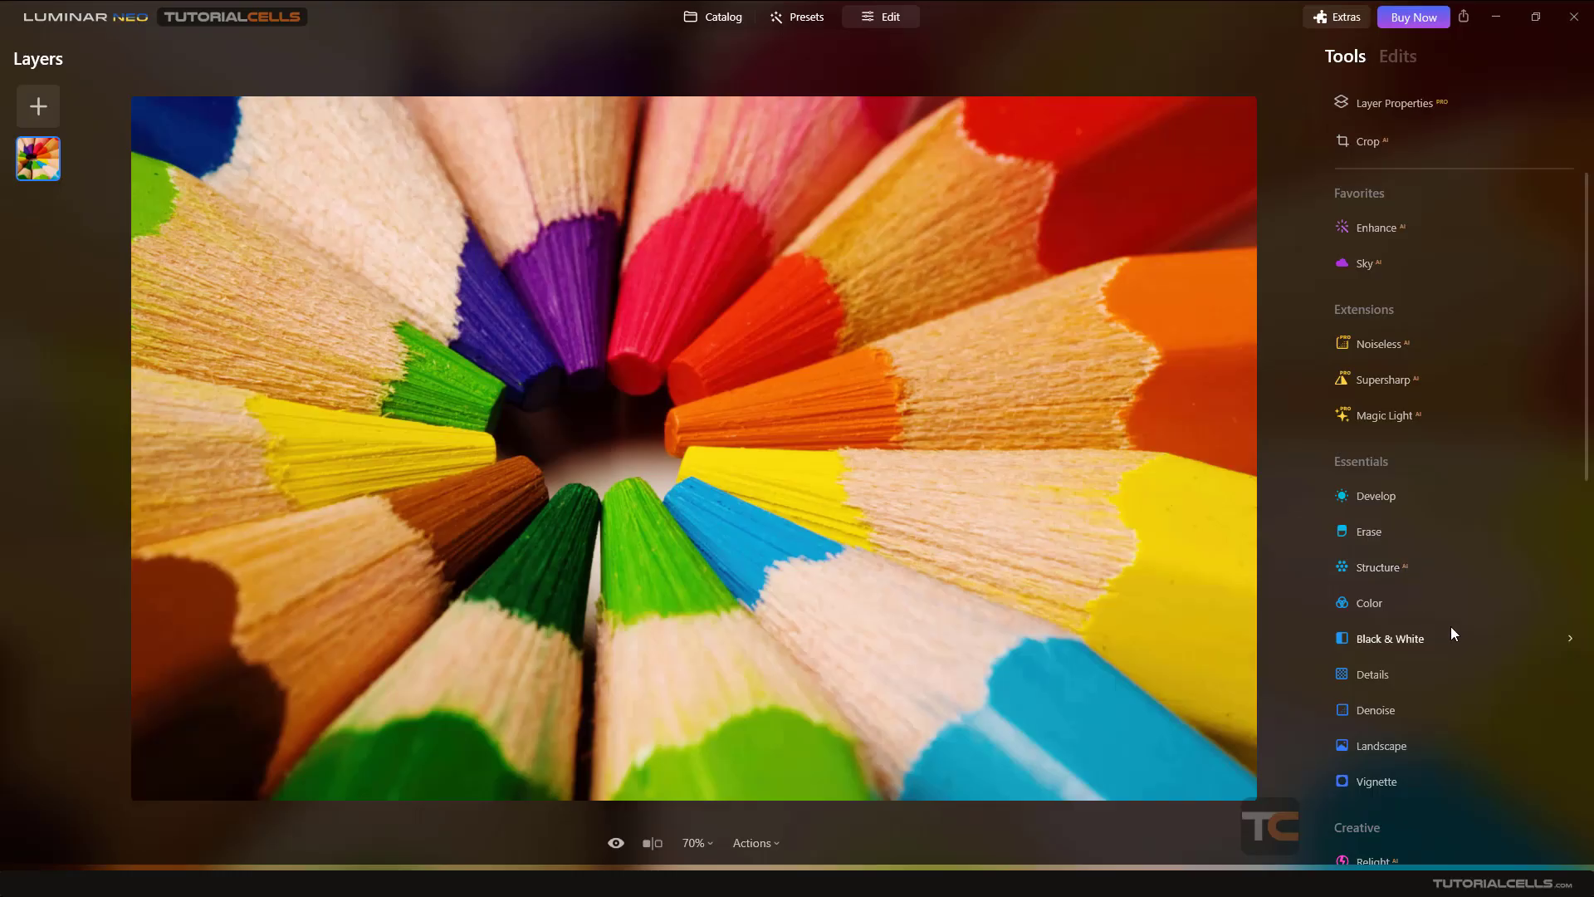
Step: Expand the Black & White tool's Luminance and Saturation sliders in the Tools panel
scroll(1432, 594, down, 3)
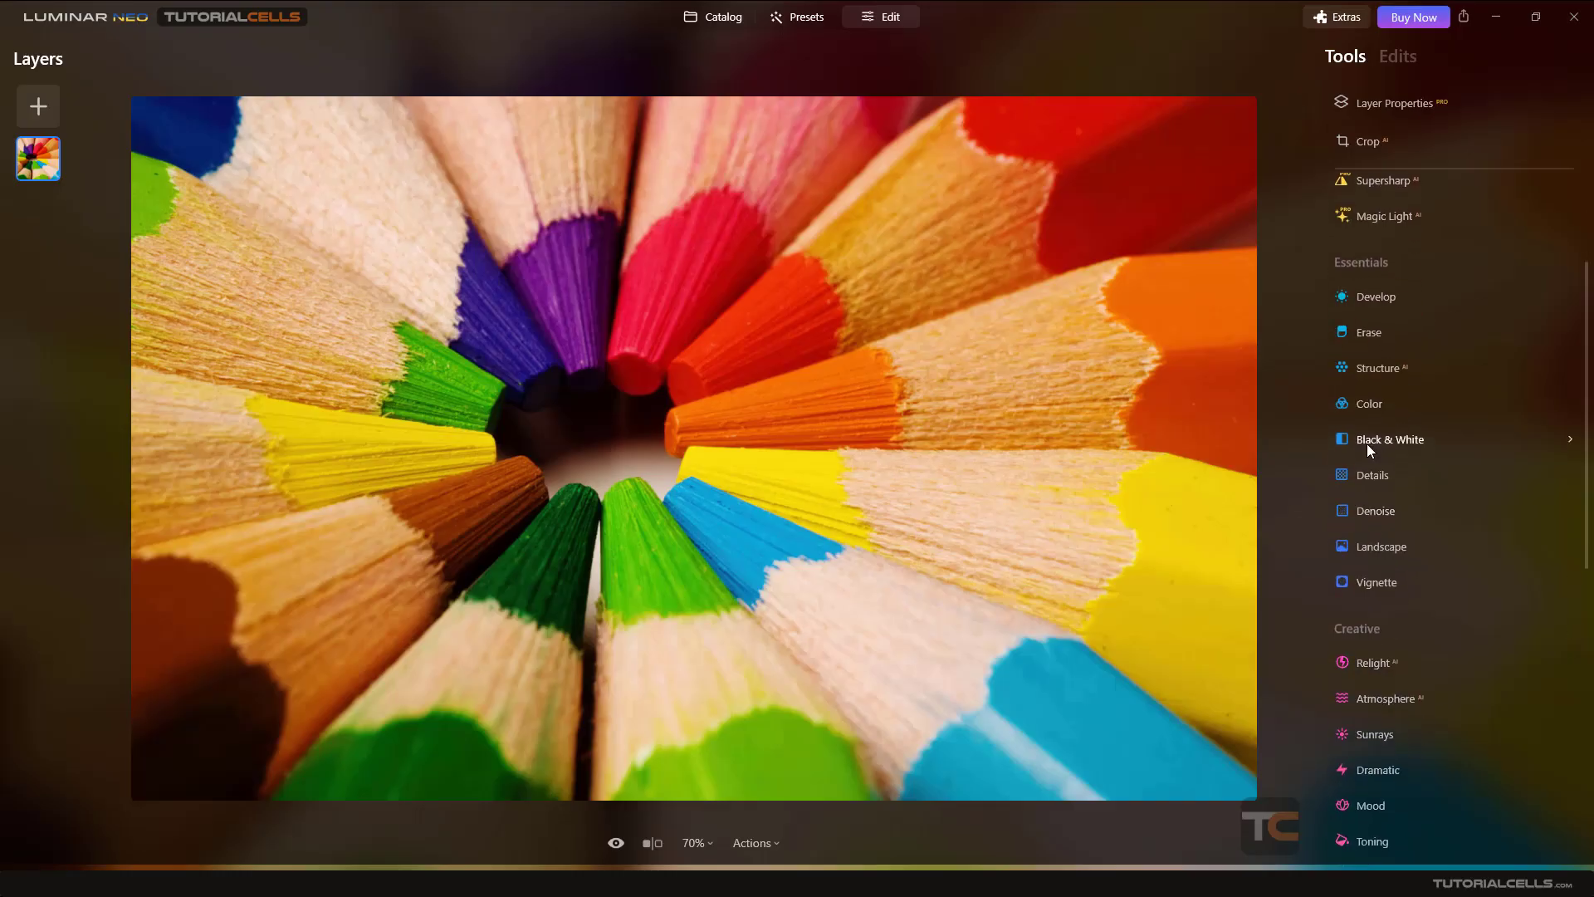
click(1363, 441)
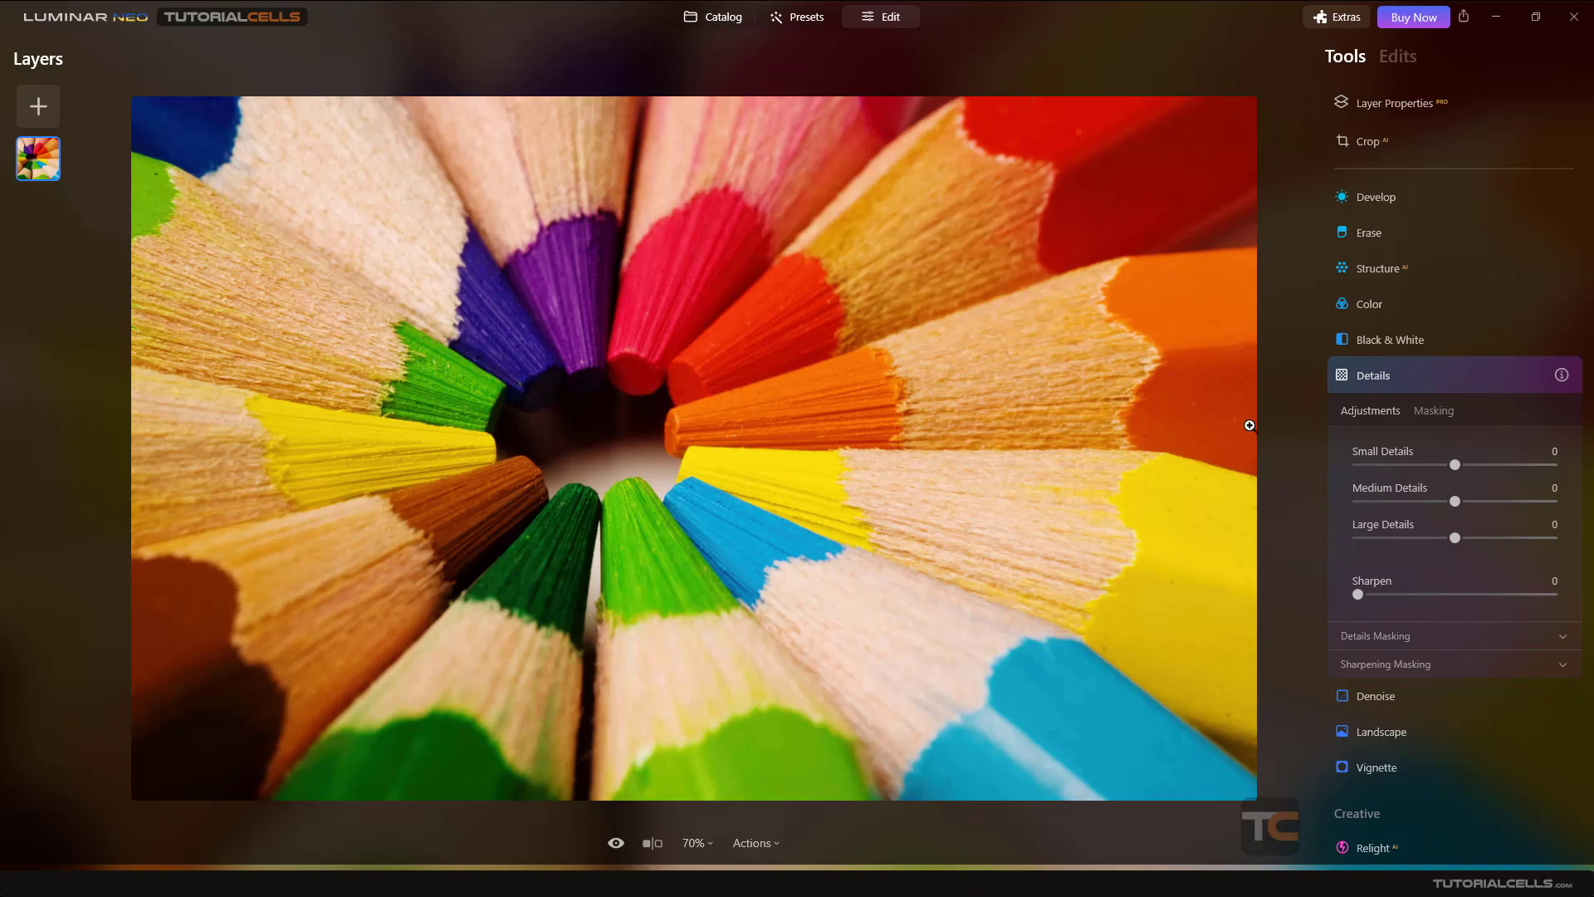
click(1386, 341)
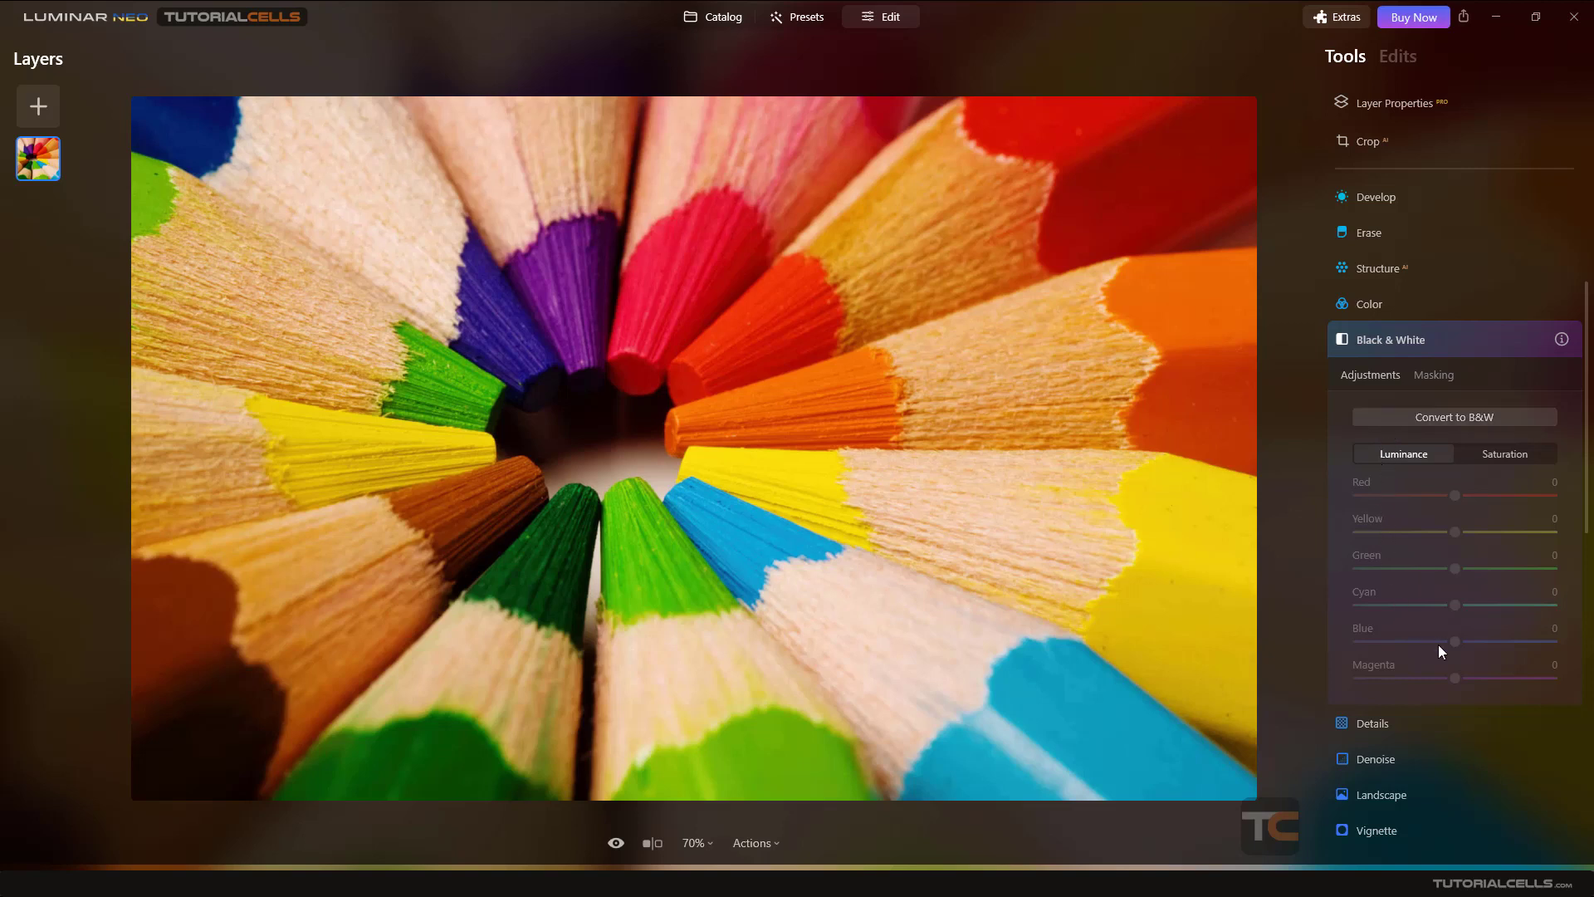
Step: Apply Convert to B&W, then toggle the effect on and off against the colour original
click(1418, 419)
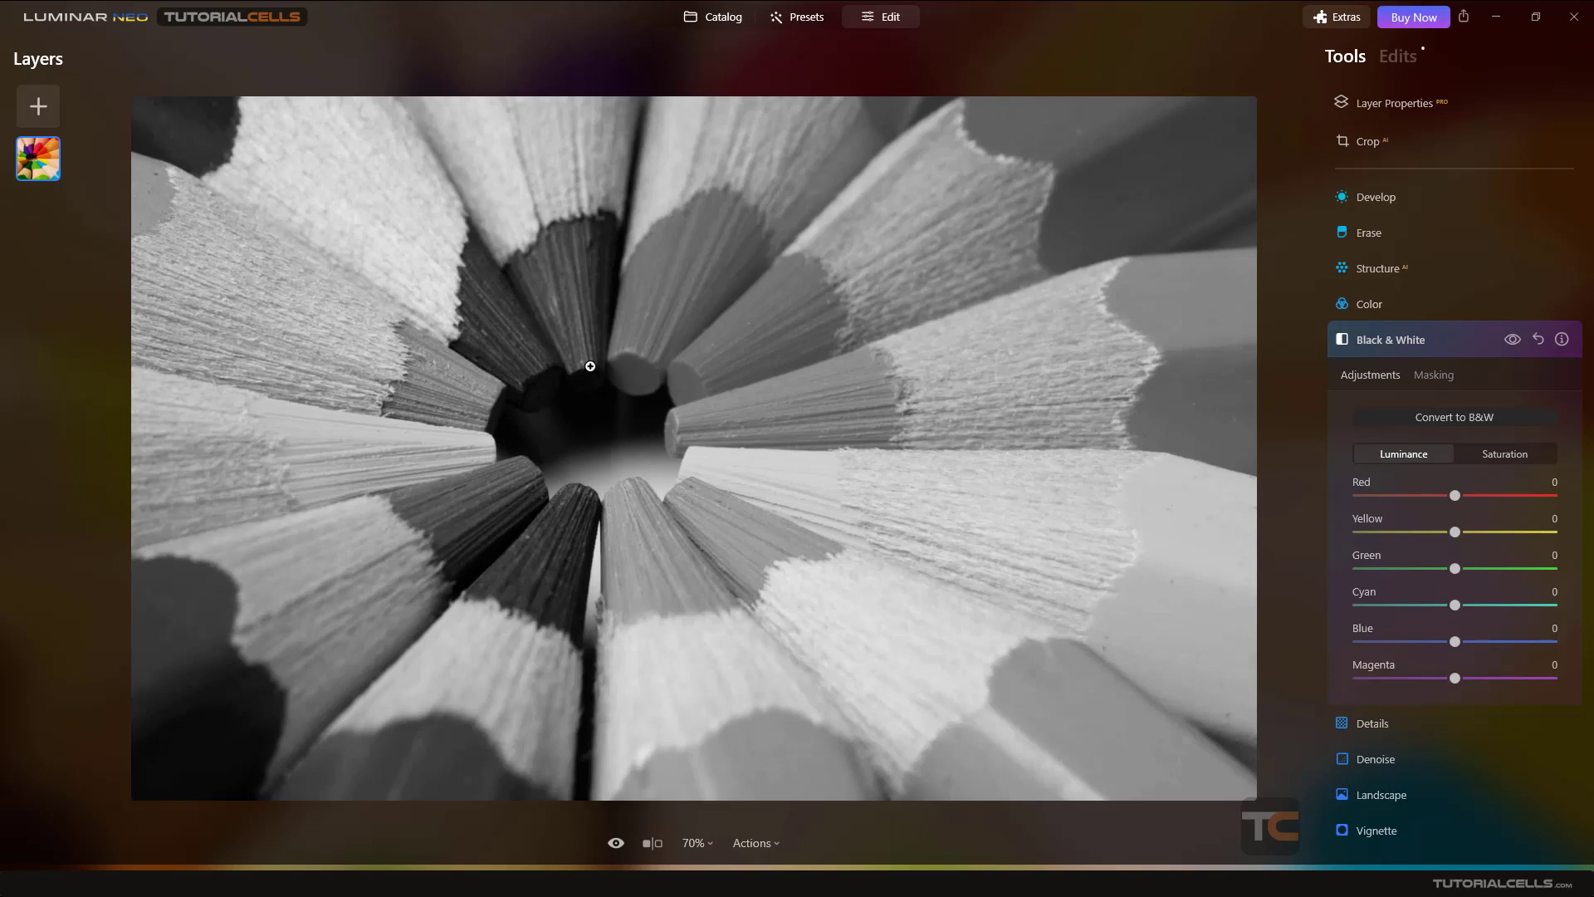
click(1506, 347)
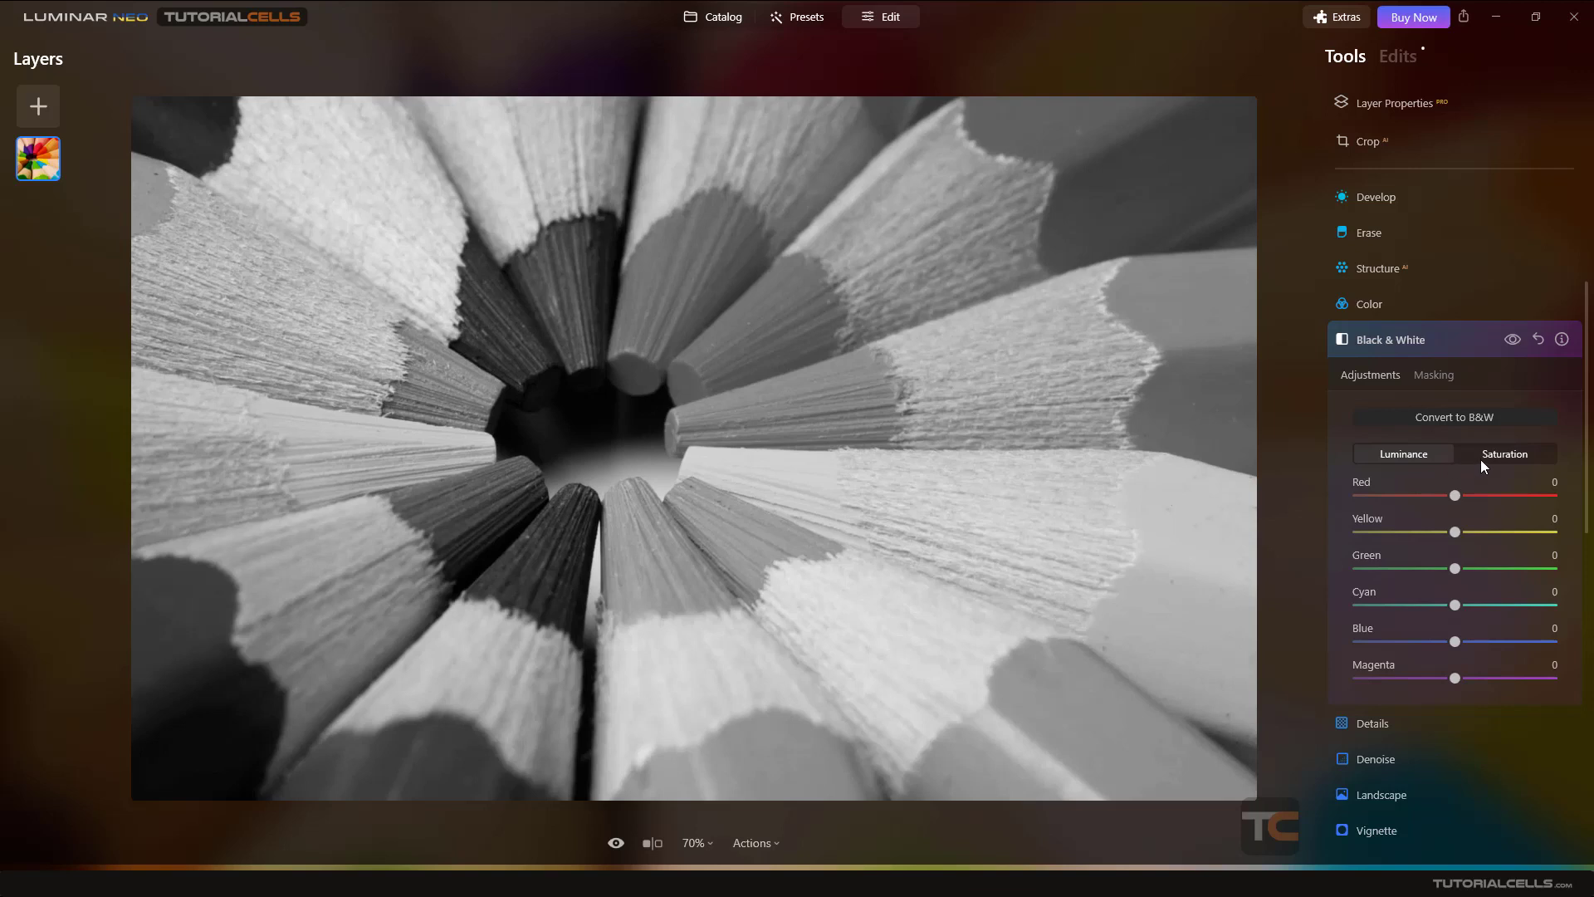
scroll(1481, 459, down, 2)
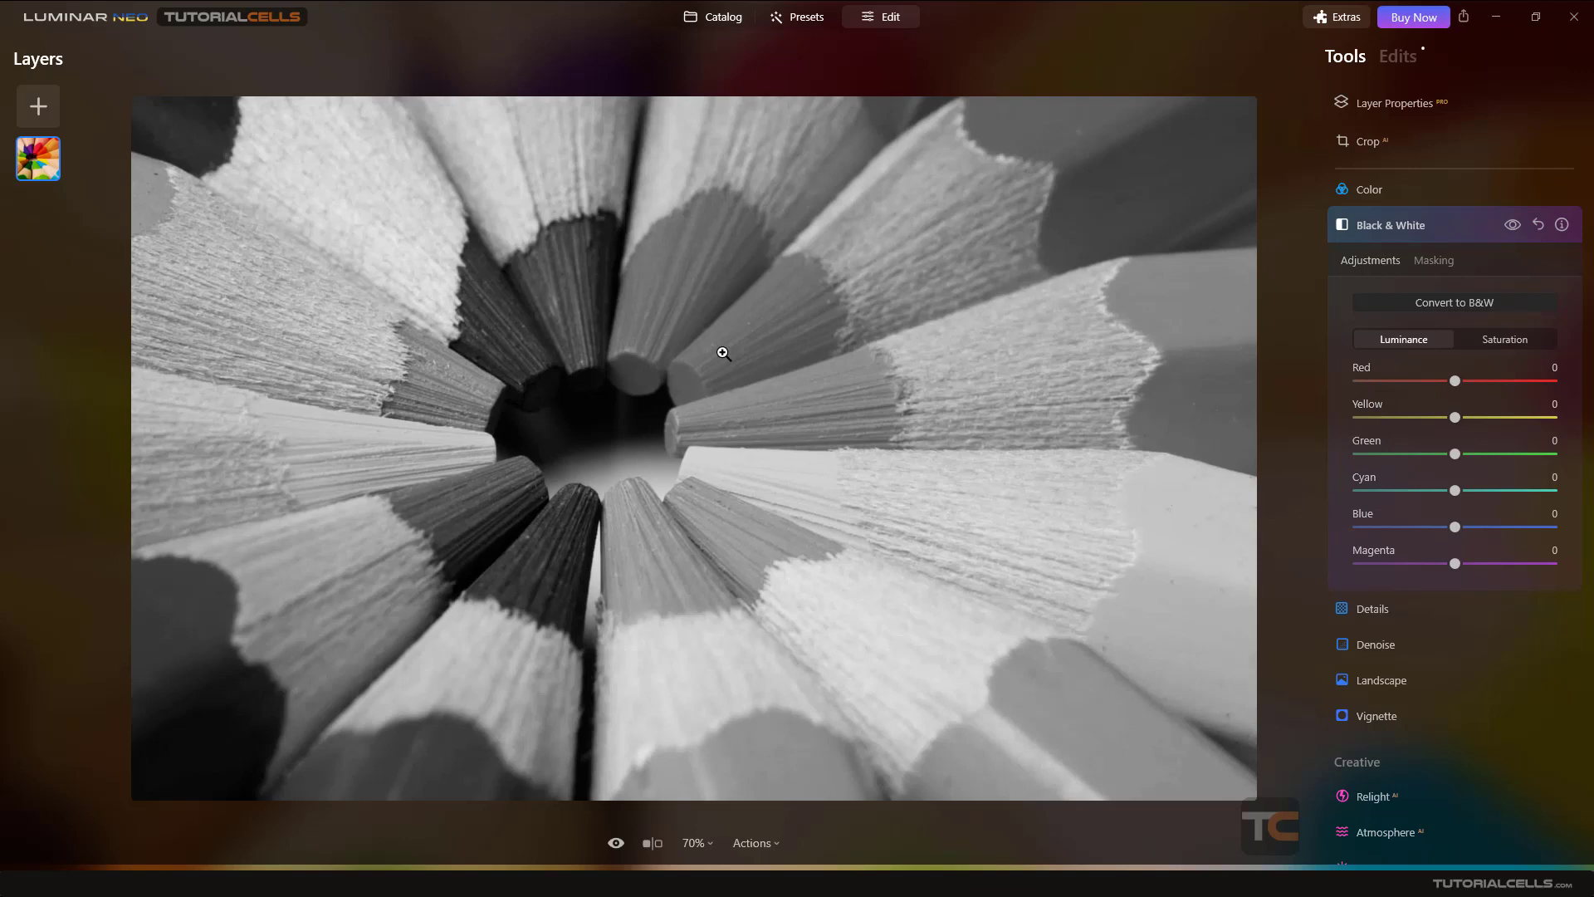
click(1512, 225)
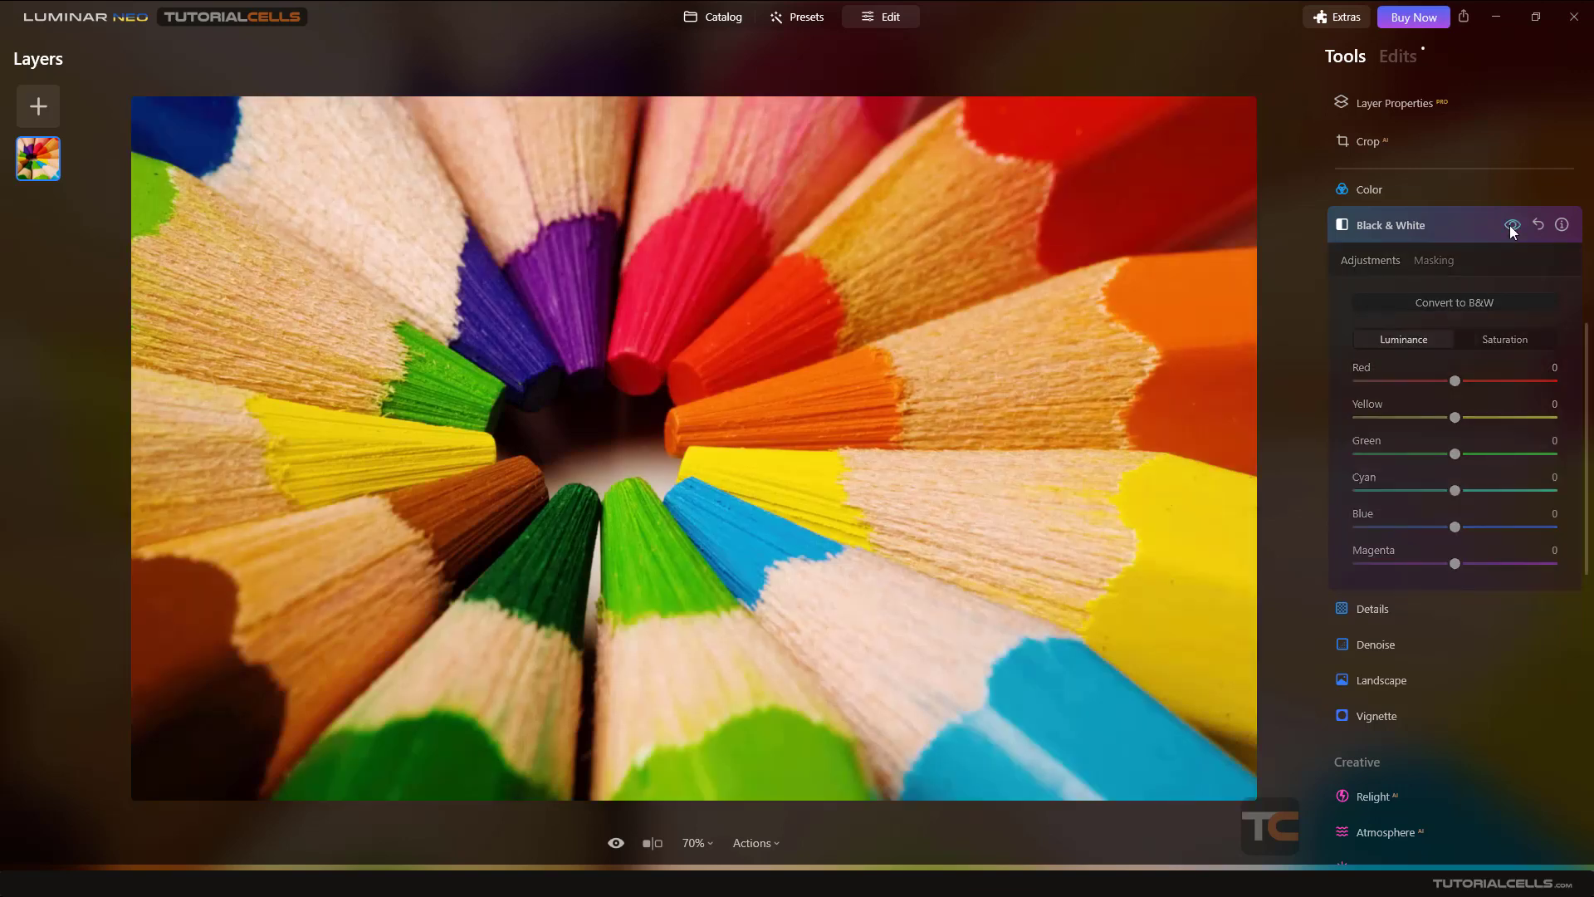
click(1509, 226)
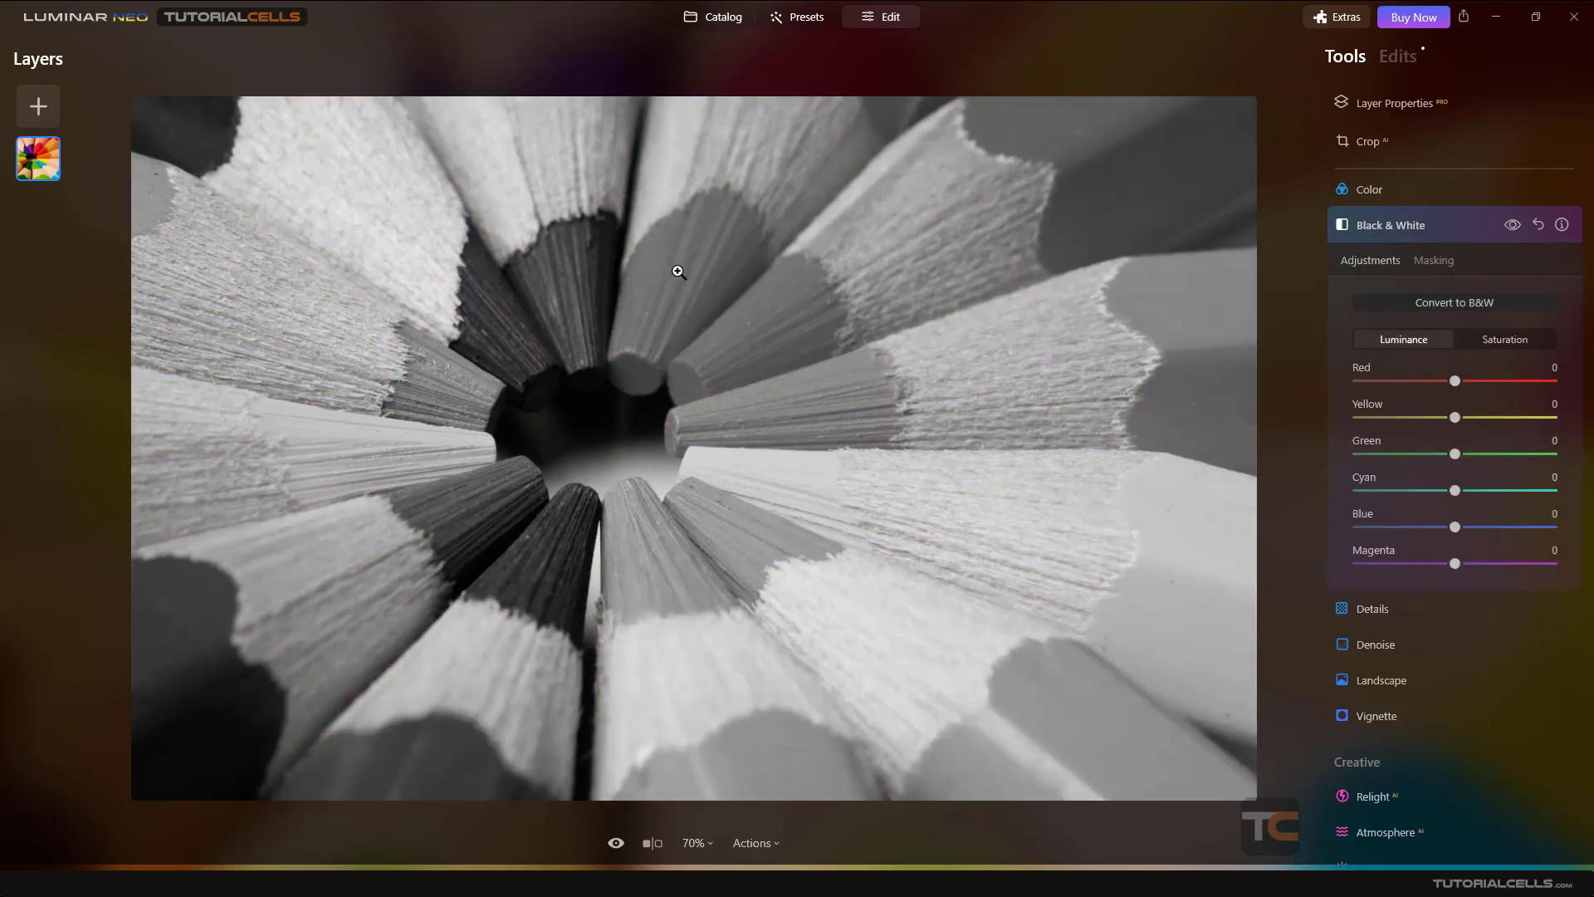
click(1511, 225)
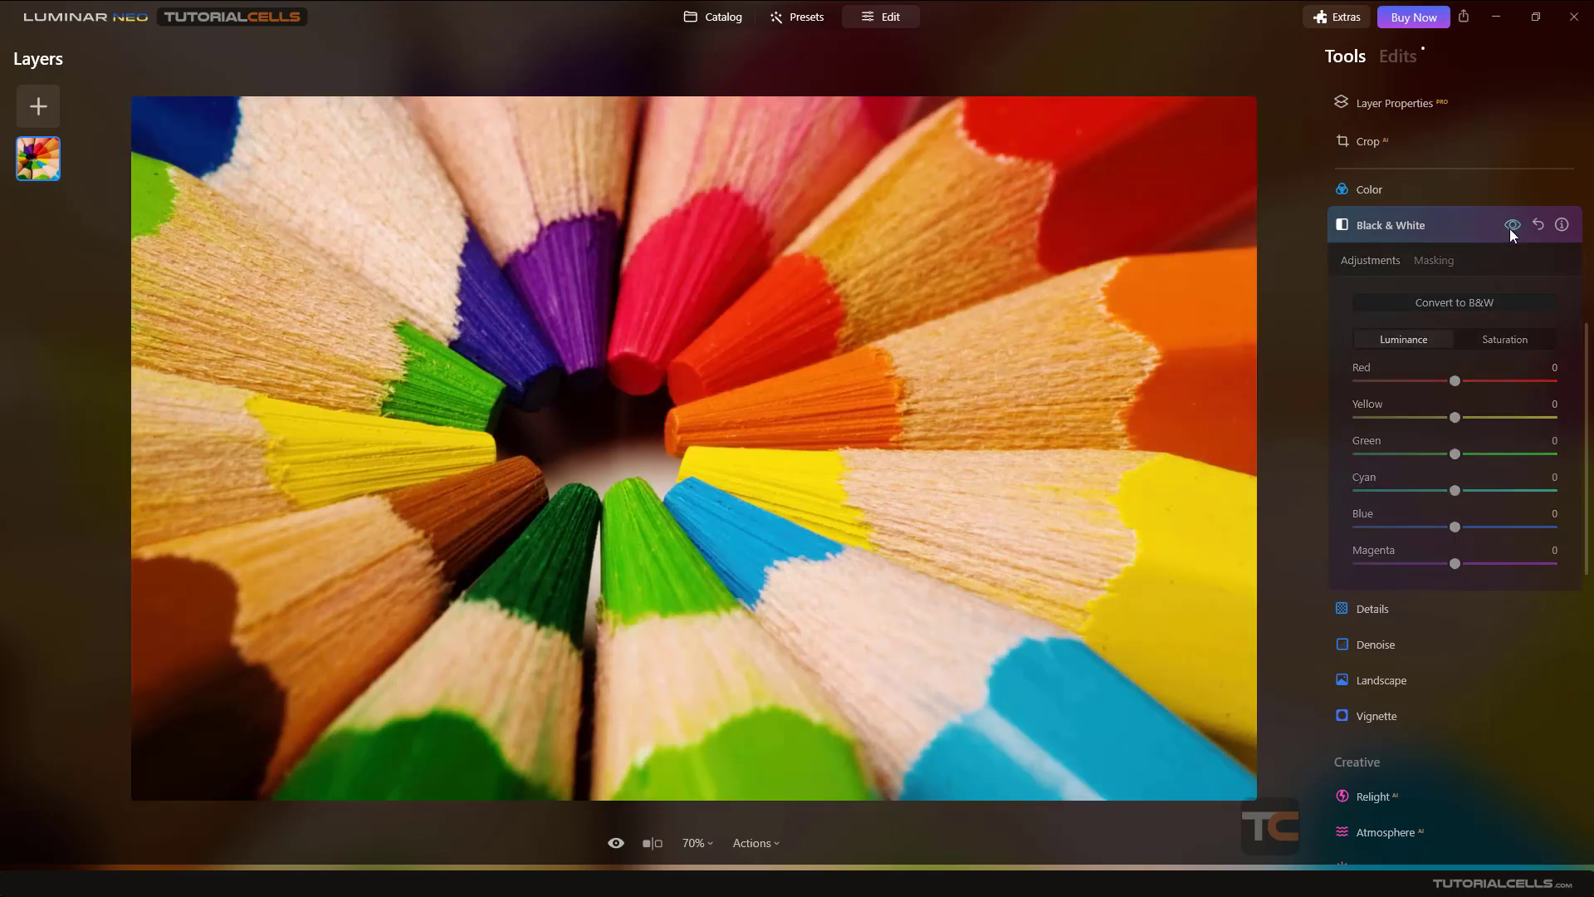
Step: Re-enable black-and-white, set Red luminance to -4, and try Green before resetting it to 0
click(1511, 226)
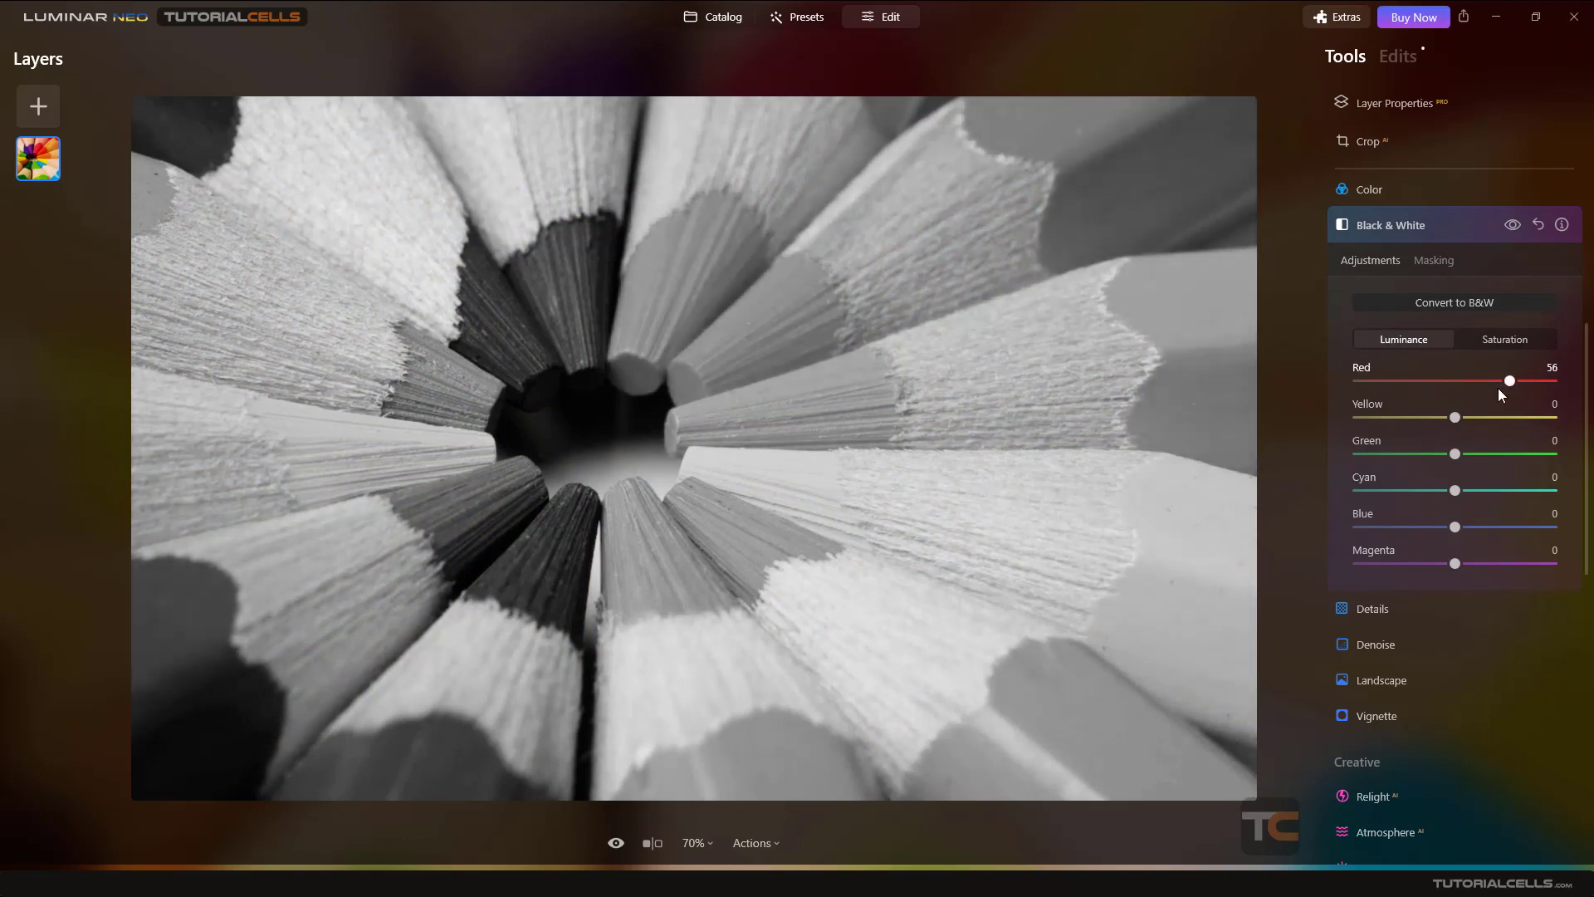
drag(1454, 380, 1449, 386)
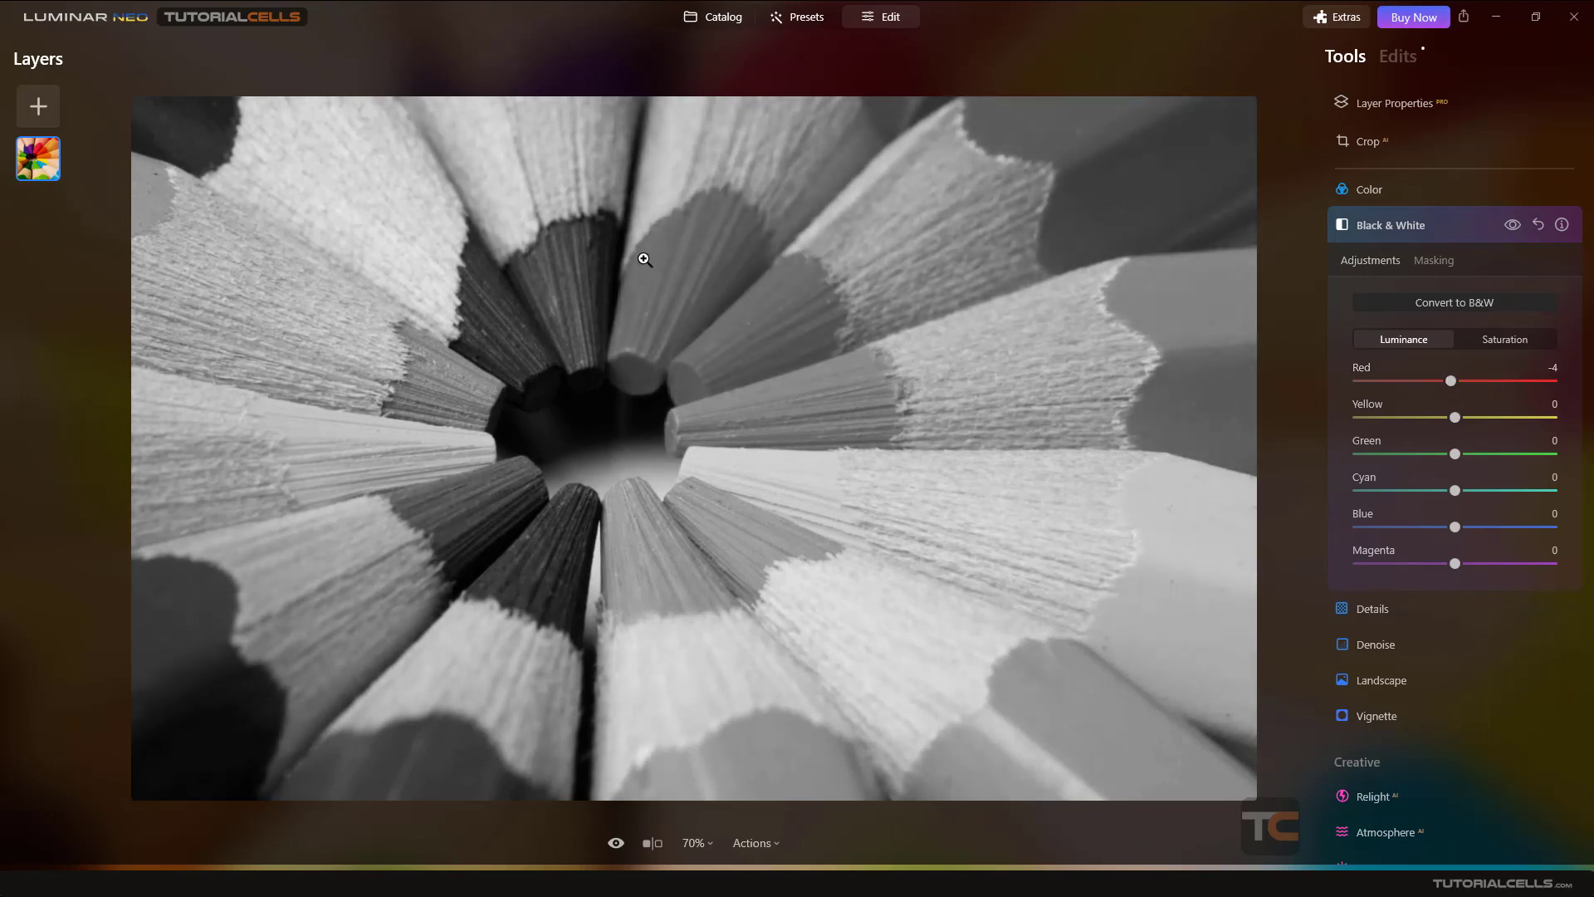
click(1511, 225)
click(1512, 224)
mouse_move(1454, 453)
mouse_down()
mouse_move(1414, 467)
mouse_move(1526, 466)
mouse_move(1384, 471)
mouse_move(1517, 457)
mouse_move(1442, 463)
mouse_up()
double_click(1443, 457)
Step: Raise Green saturation to 82 so the green pencils turn vividly green
click(1501, 347)
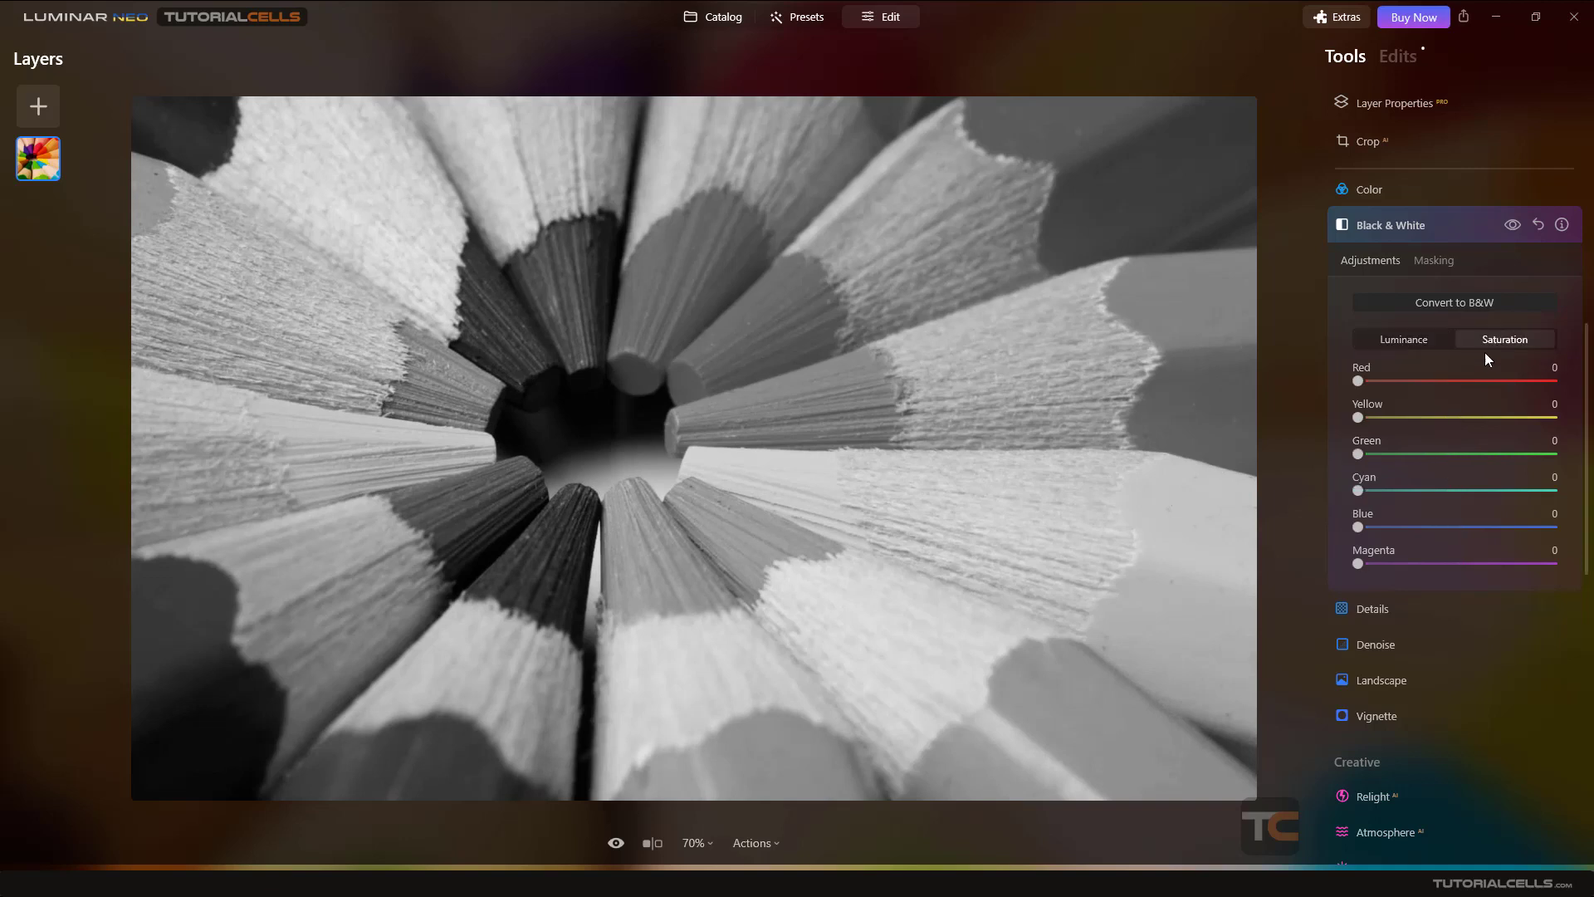
mouse_move(1358, 453)
mouse_down()
mouse_move(1489, 464)
mouse_move(1378, 454)
mouse_up()
click(1523, 460)
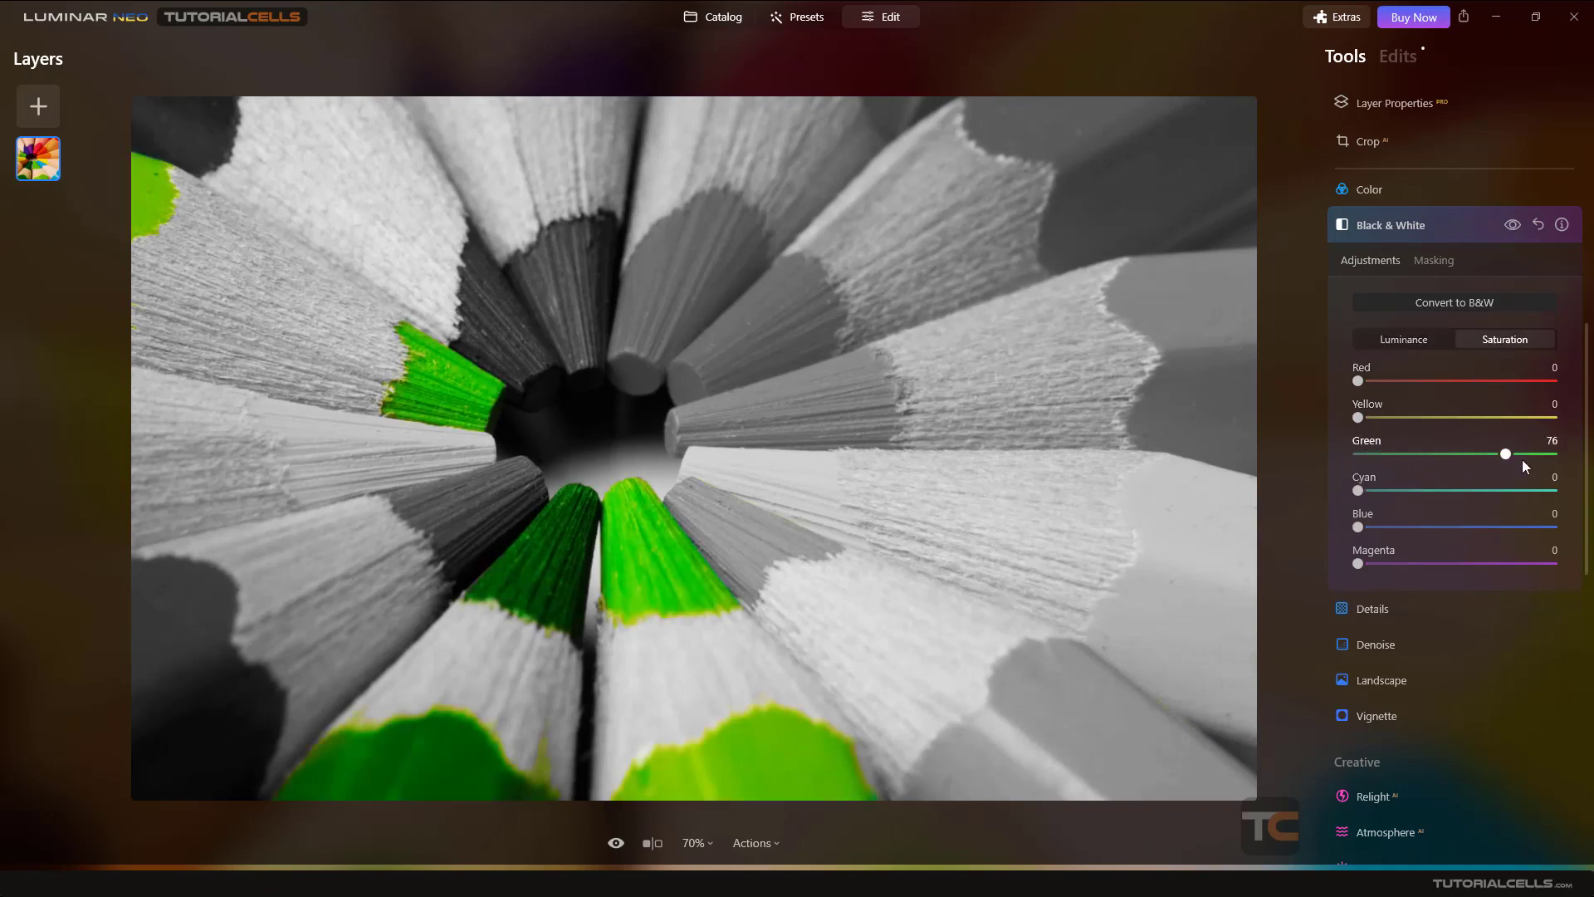
drag(1523, 460, 1519, 458)
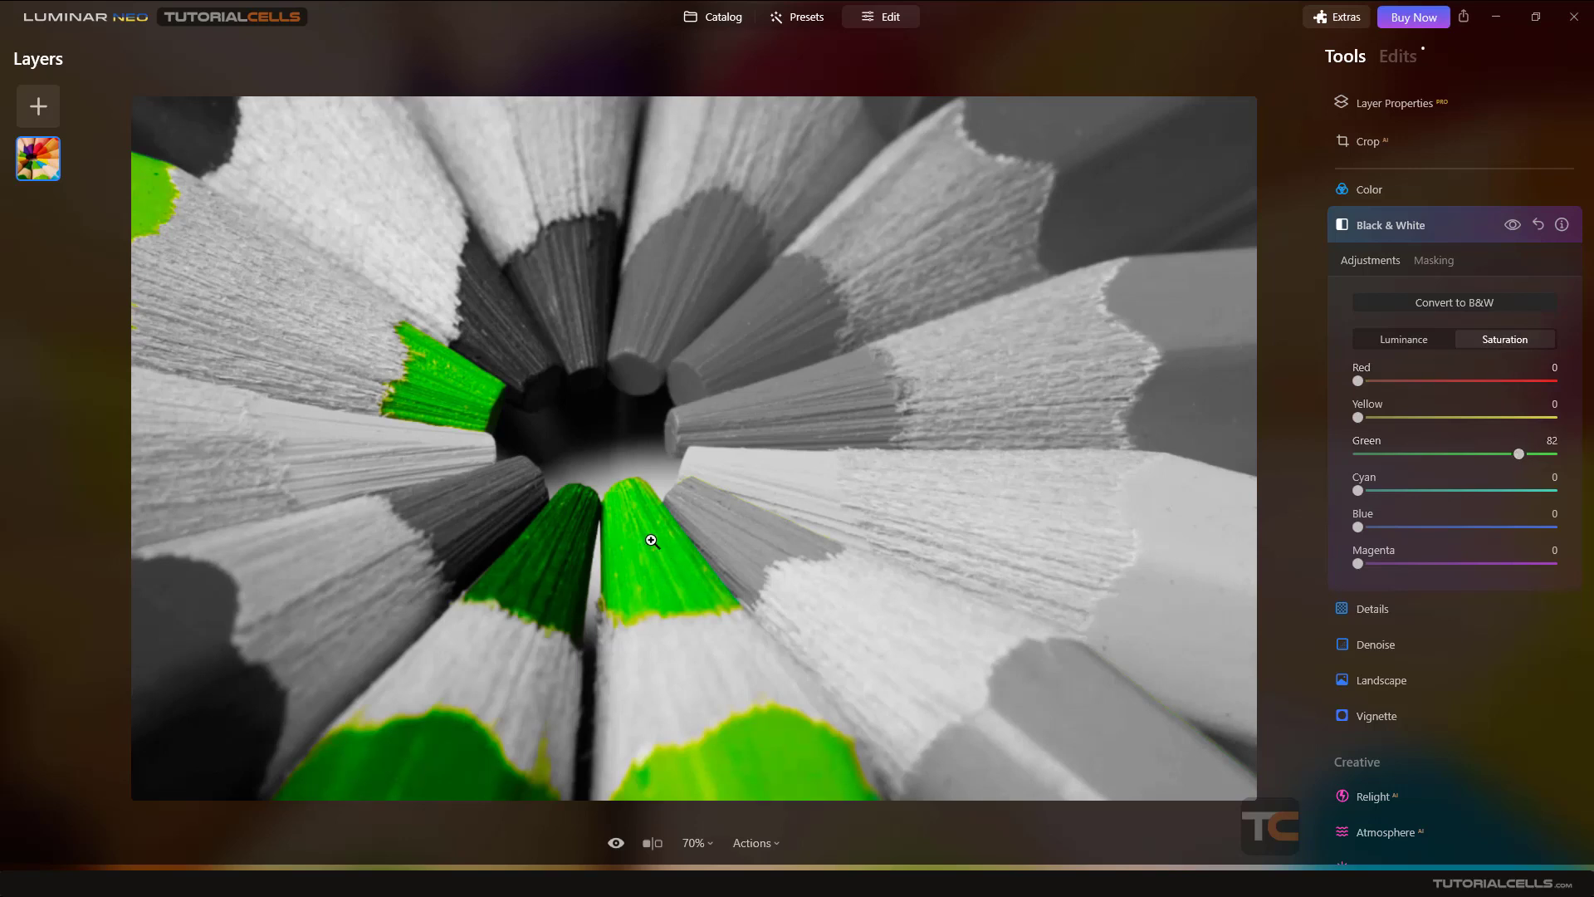
Step: Drop Green saturation back to about 1, returning the pencils to grey
scroll(407, 370, up, 1)
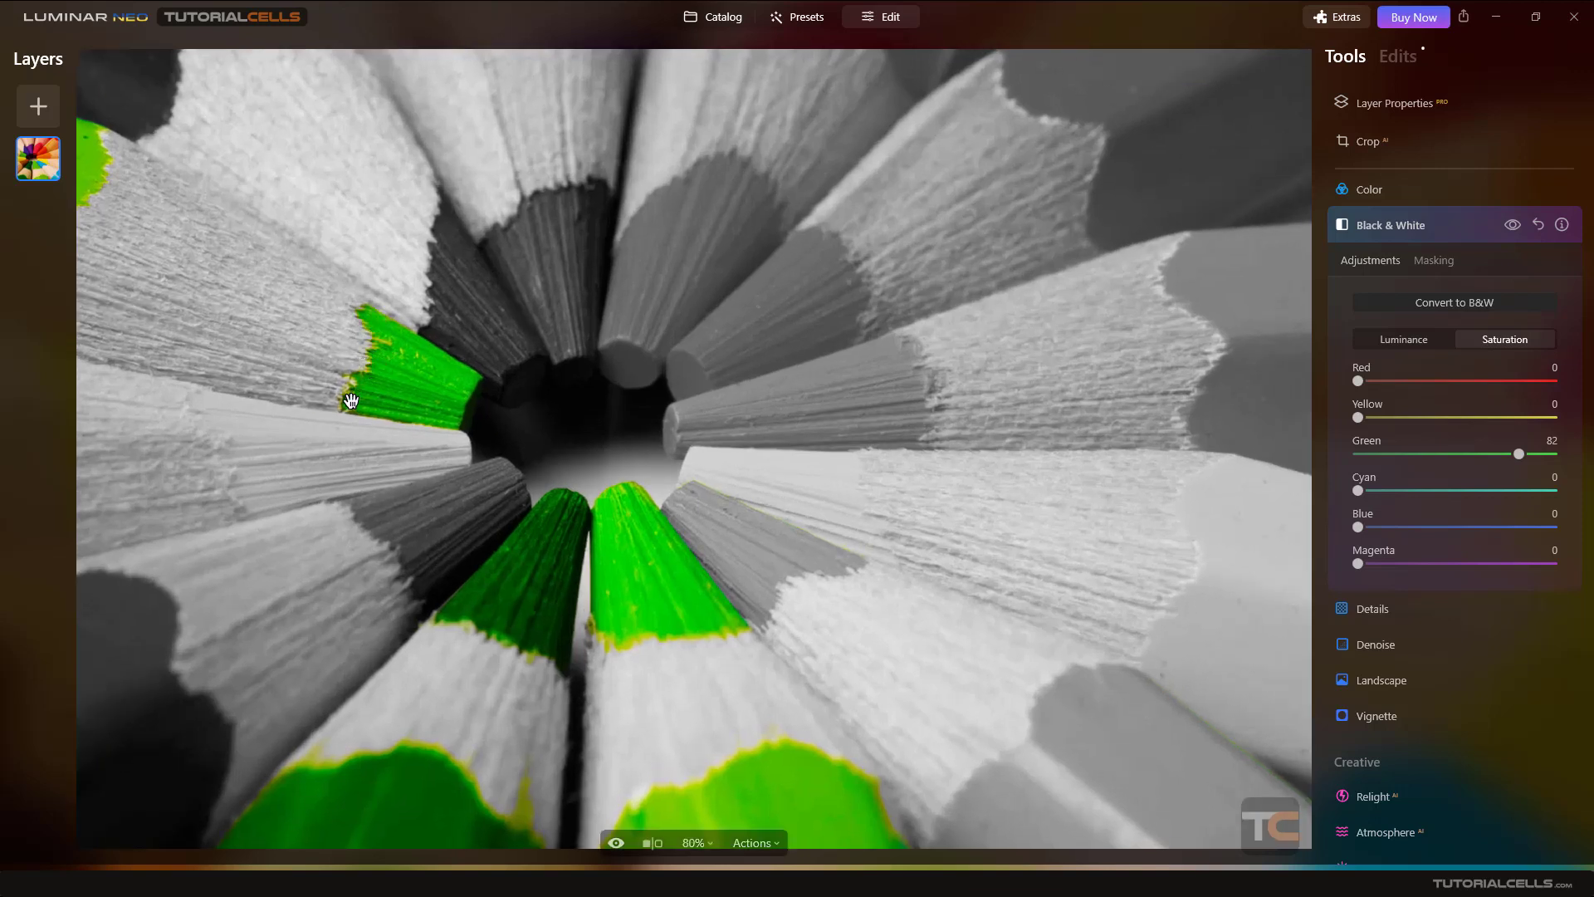
scroll(363, 408, down, 1)
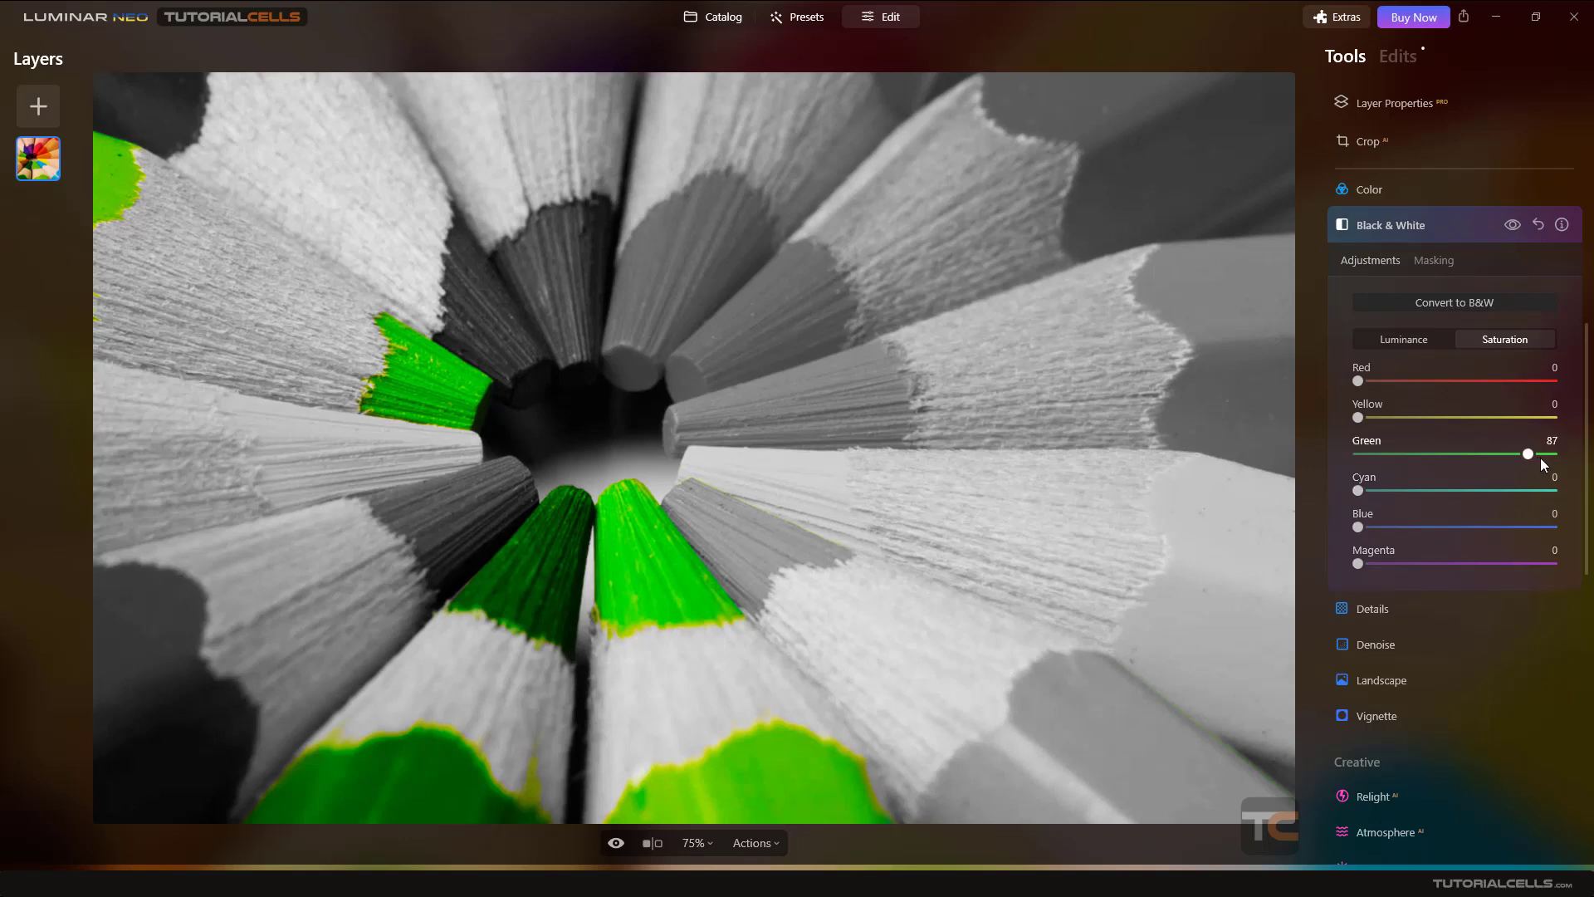
mouse_move(1541, 457)
mouse_down()
mouse_move(1343, 453)
mouse_move(1538, 461)
mouse_move(1358, 458)
mouse_up()
mouse_move(1358, 526)
mouse_down()
mouse_move(1590, 538)
mouse_move(1333, 526)
mouse_up()
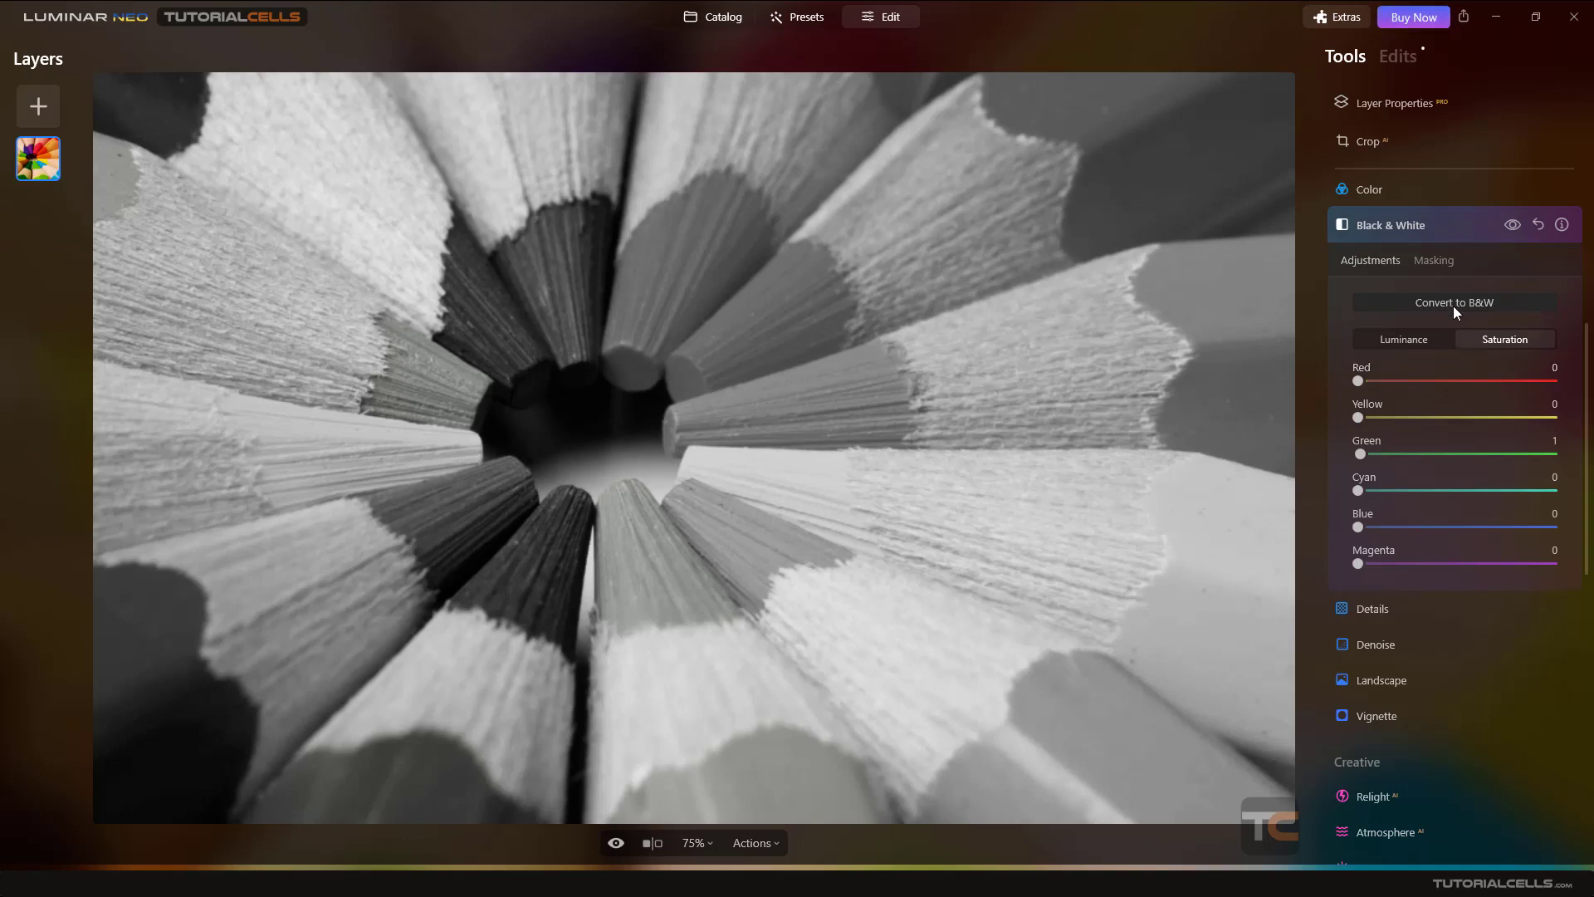
Step: Erase the black-and-white effect along the orange pencil with a Masking brush
click(1433, 261)
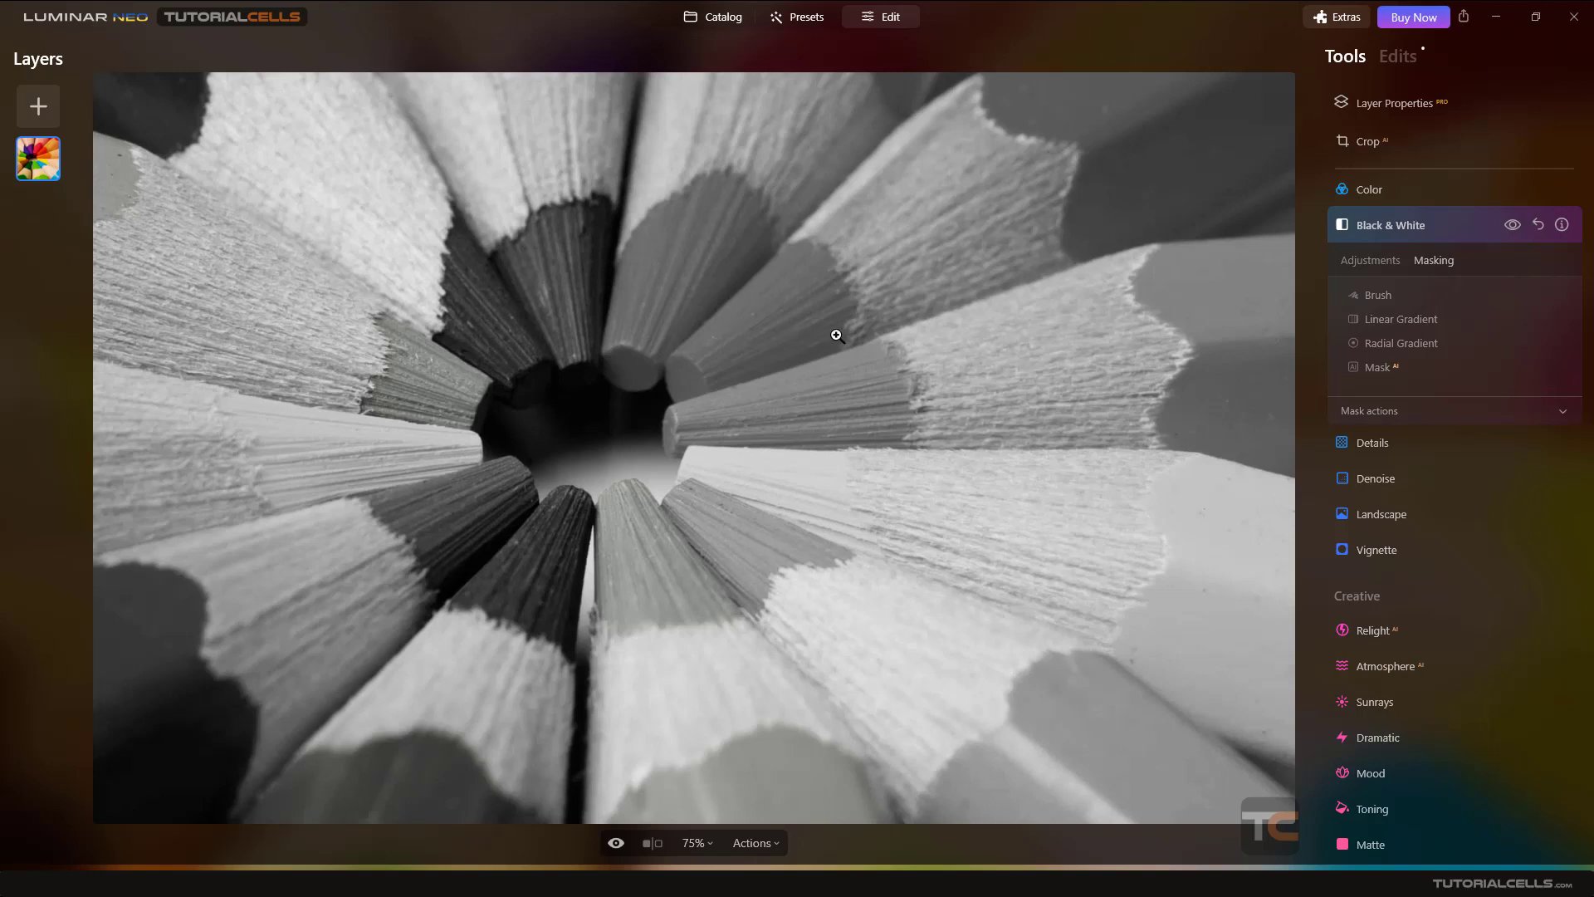
click(1381, 299)
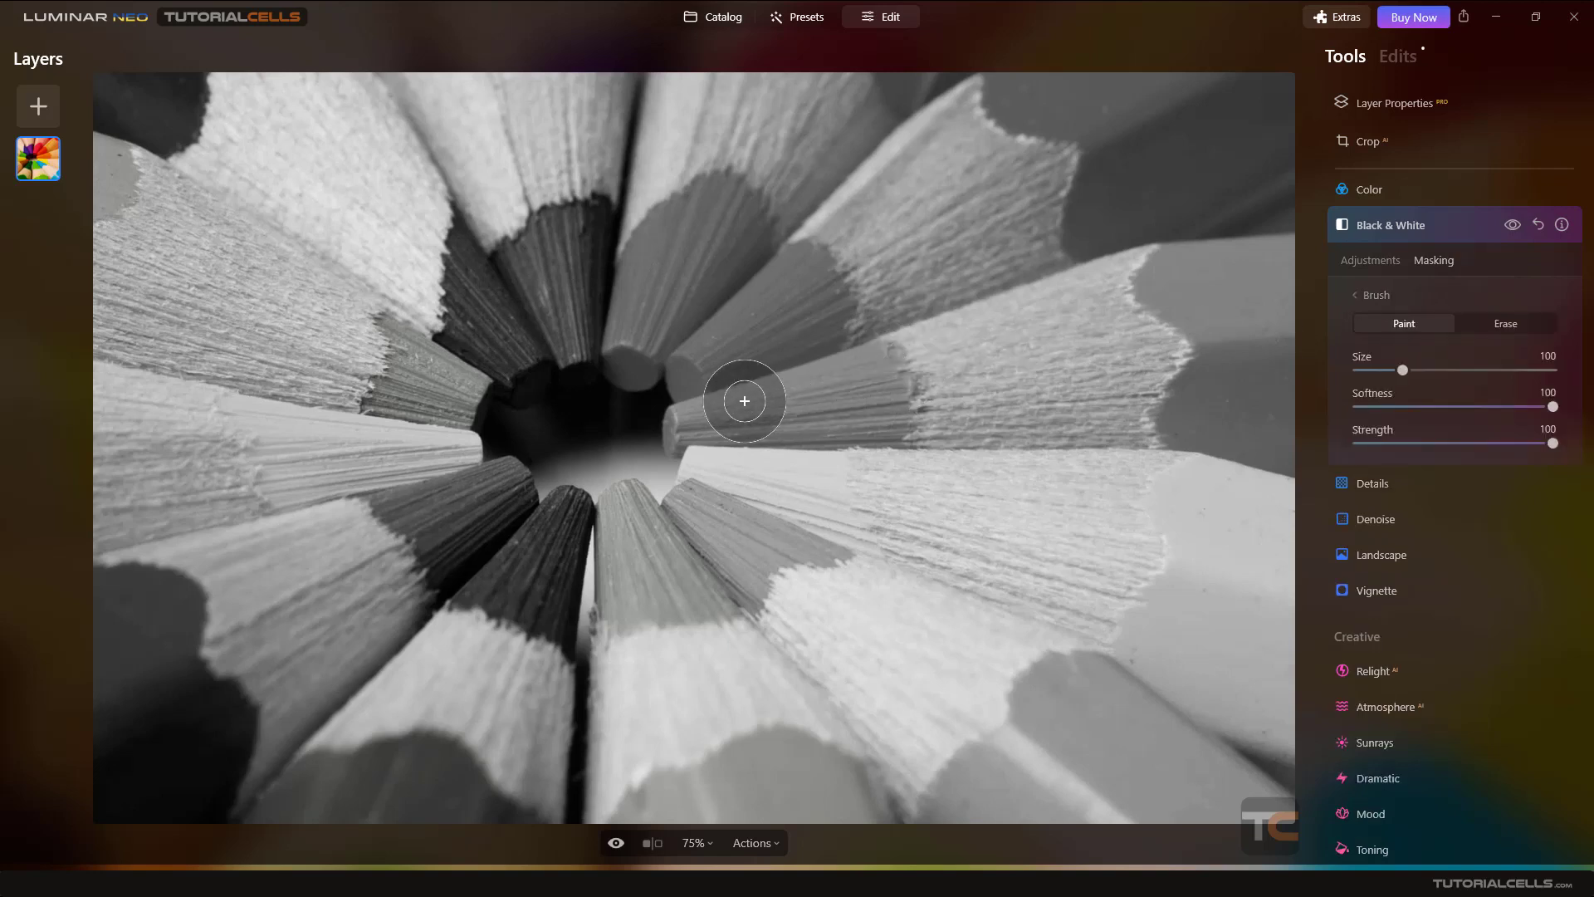
click(1488, 319)
click(772, 412)
drag(772, 412, 1120, 391)
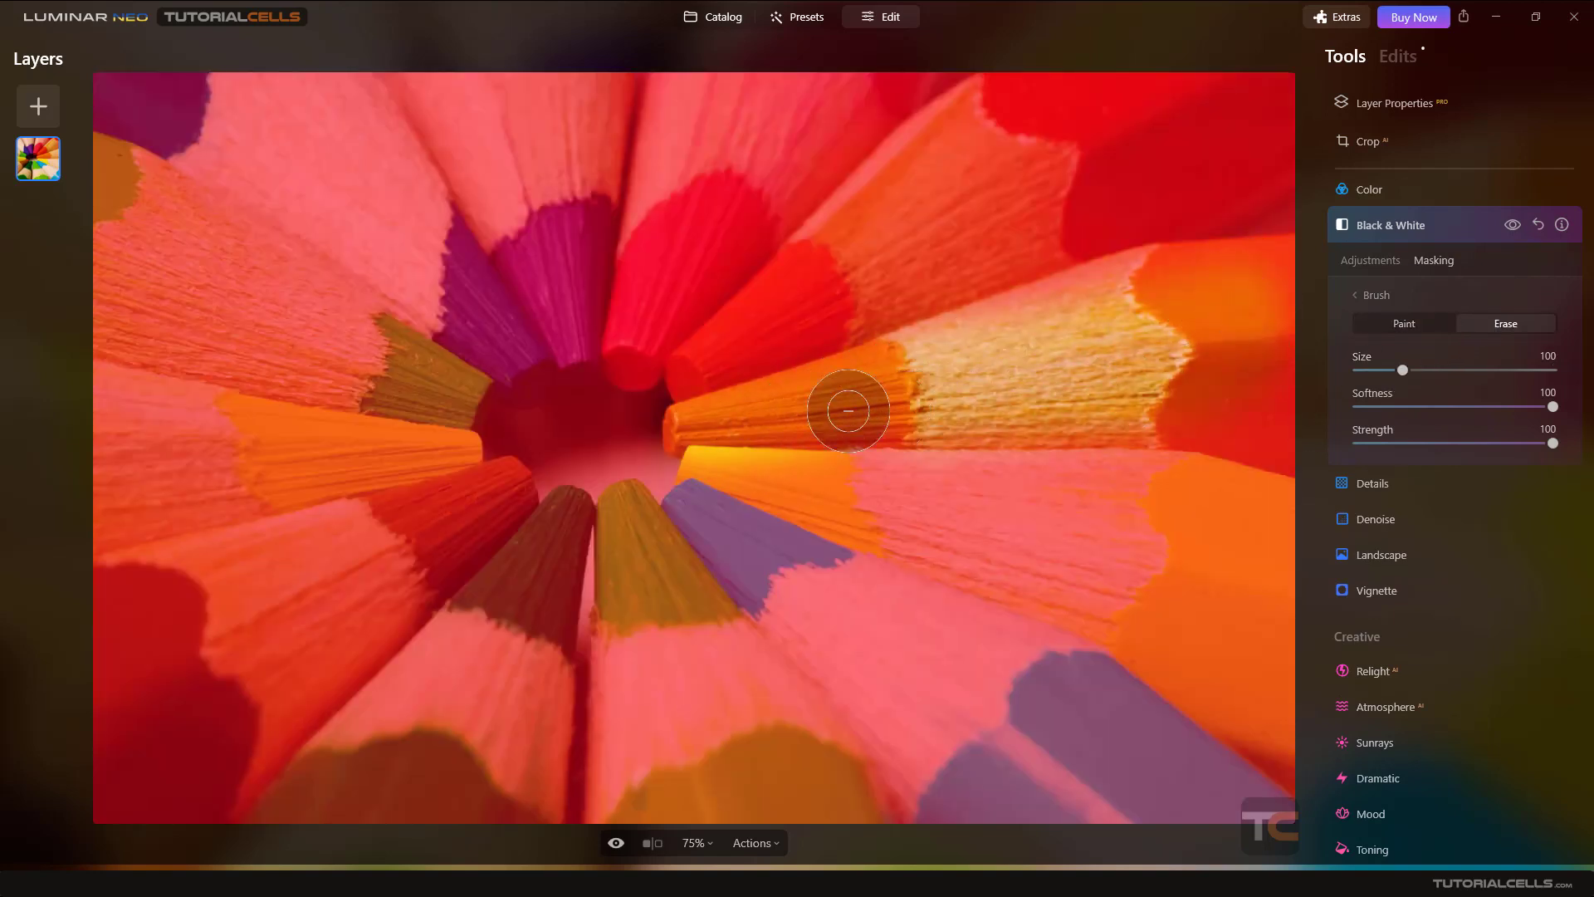
drag(1120, 391, 702, 405)
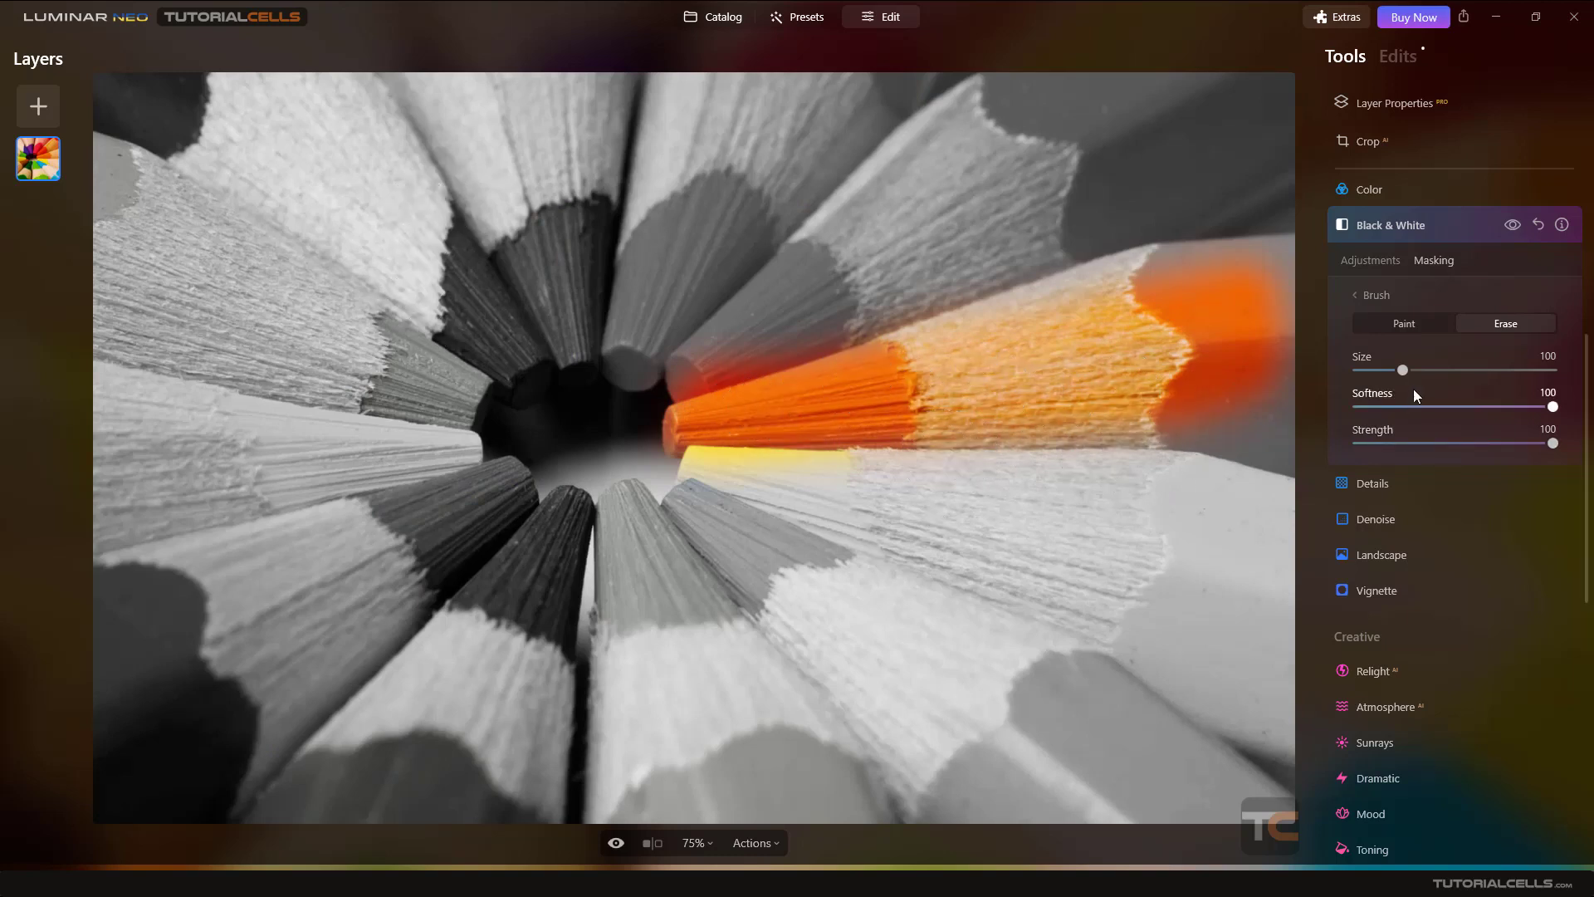
Step: Paint the black-and-white effect back over the orange pencil and its tip
click(1403, 323)
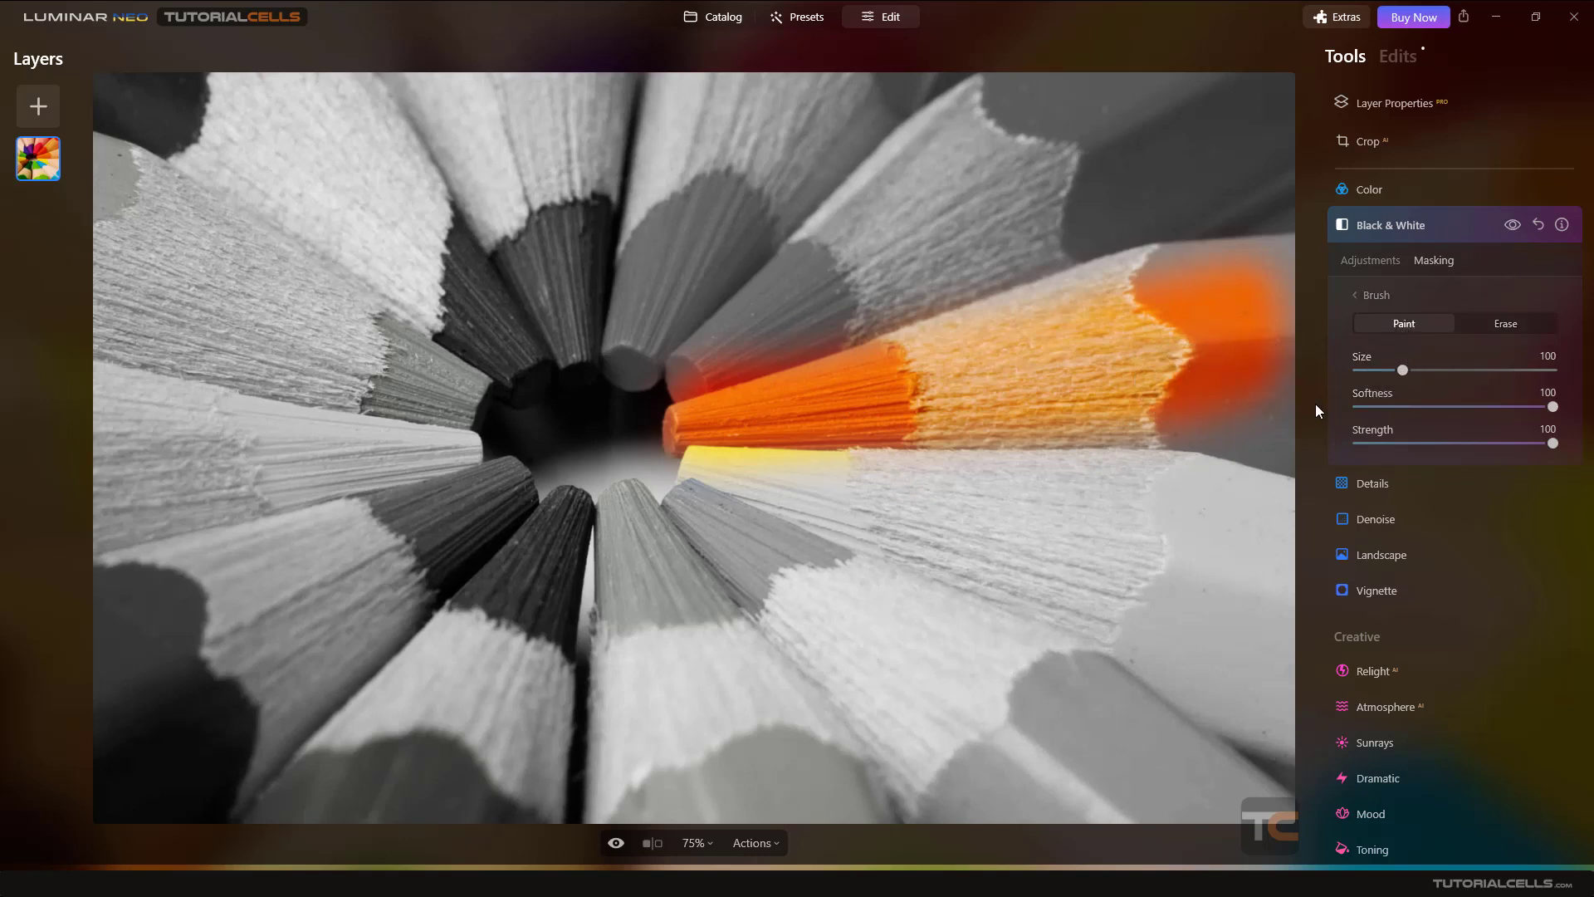
mouse_move(665, 424)
mouse_down()
mouse_move(718, 351)
mouse_move(920, 381)
mouse_move(996, 292)
mouse_move(1173, 330)
mouse_move(921, 491)
mouse_move(1228, 259)
mouse_up()
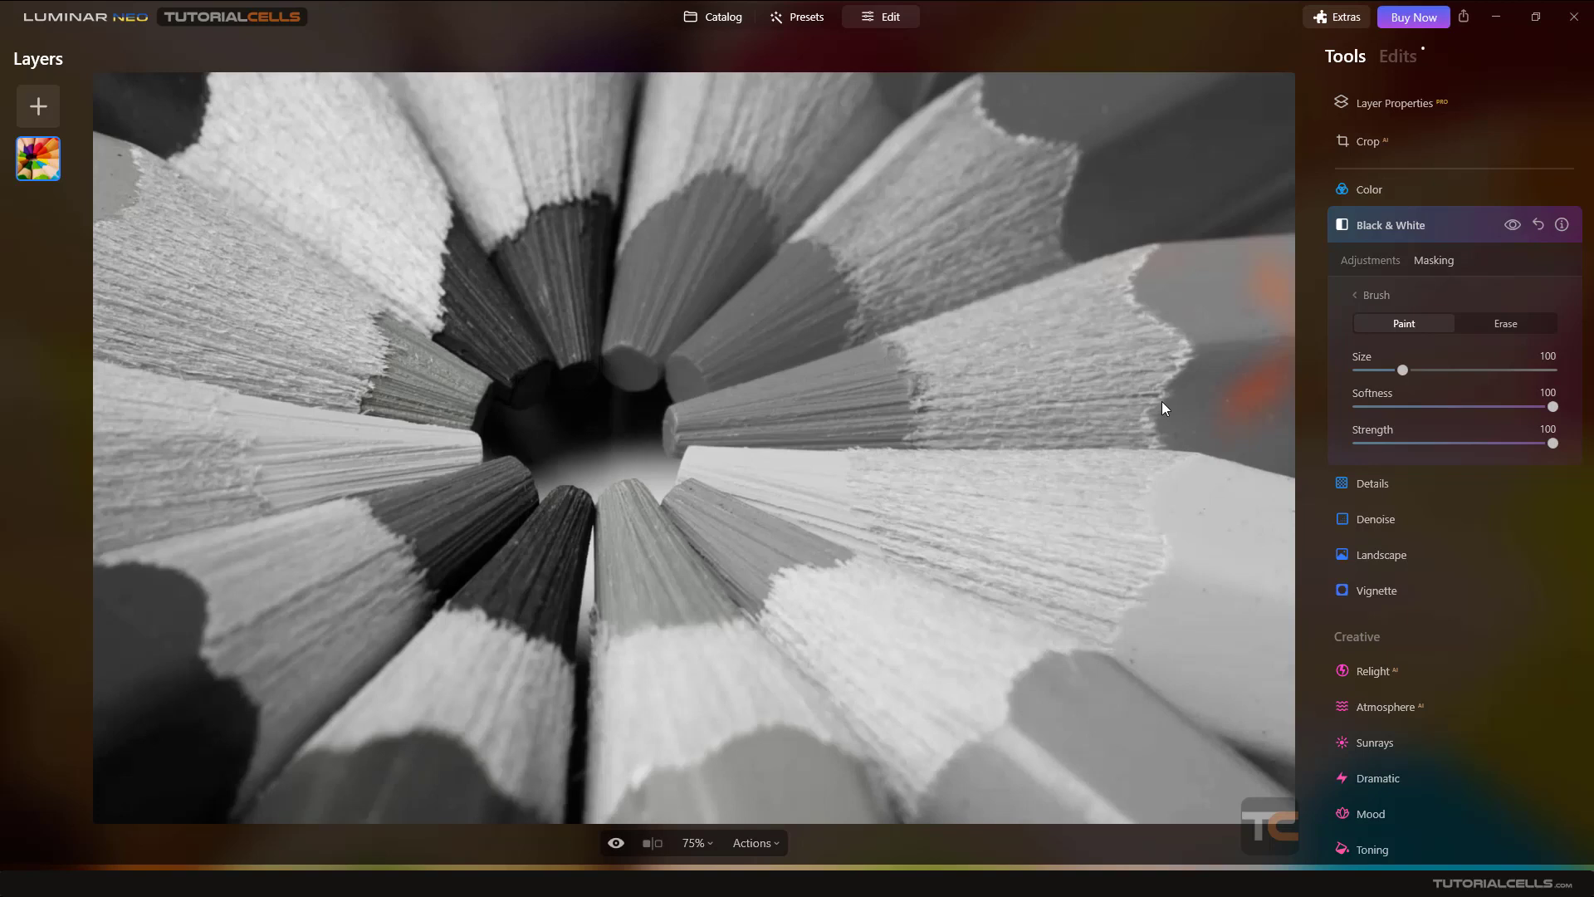
drag(1161, 403, 1261, 406)
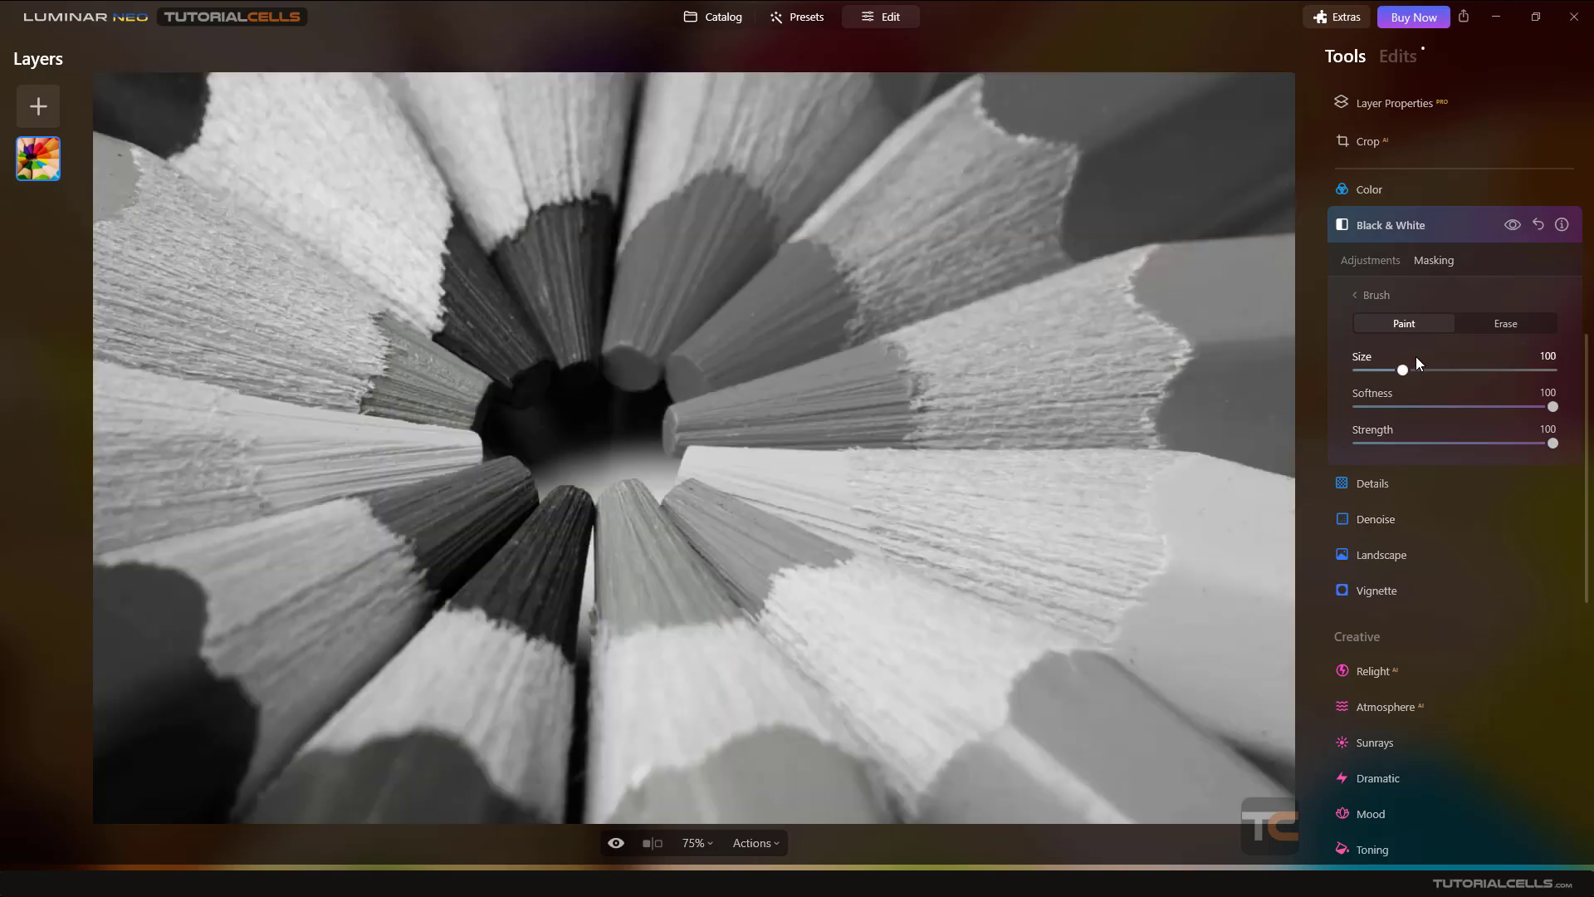
Step: Draw a linear gradient mask across the photo, shifting it left and widening its right transition
click(1371, 259)
click(1432, 261)
click(1379, 296)
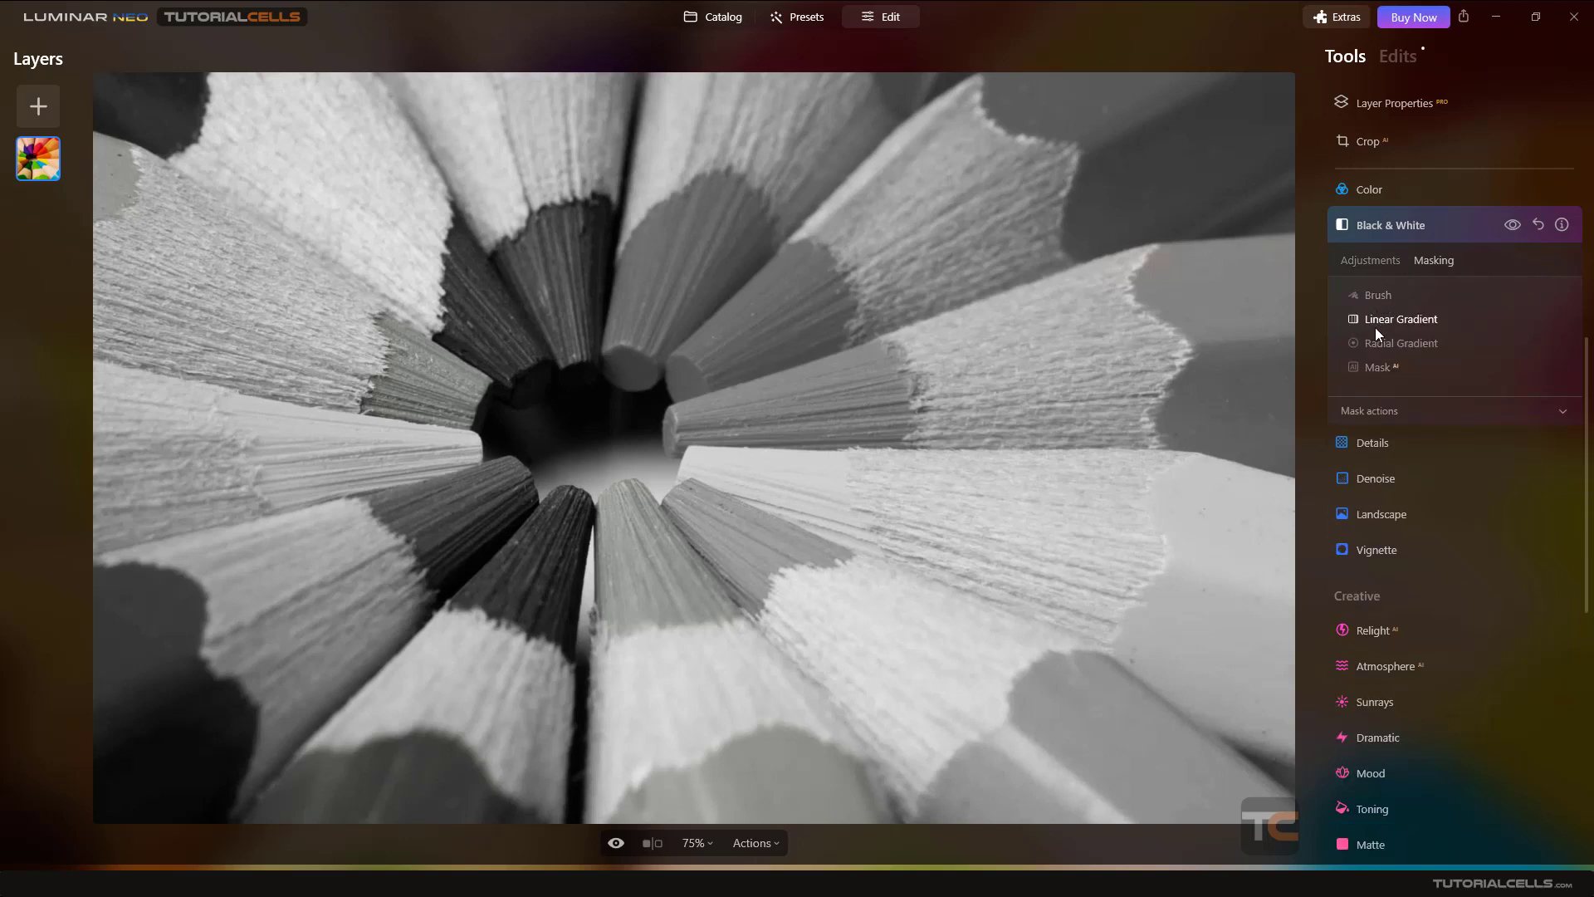
click(1385, 324)
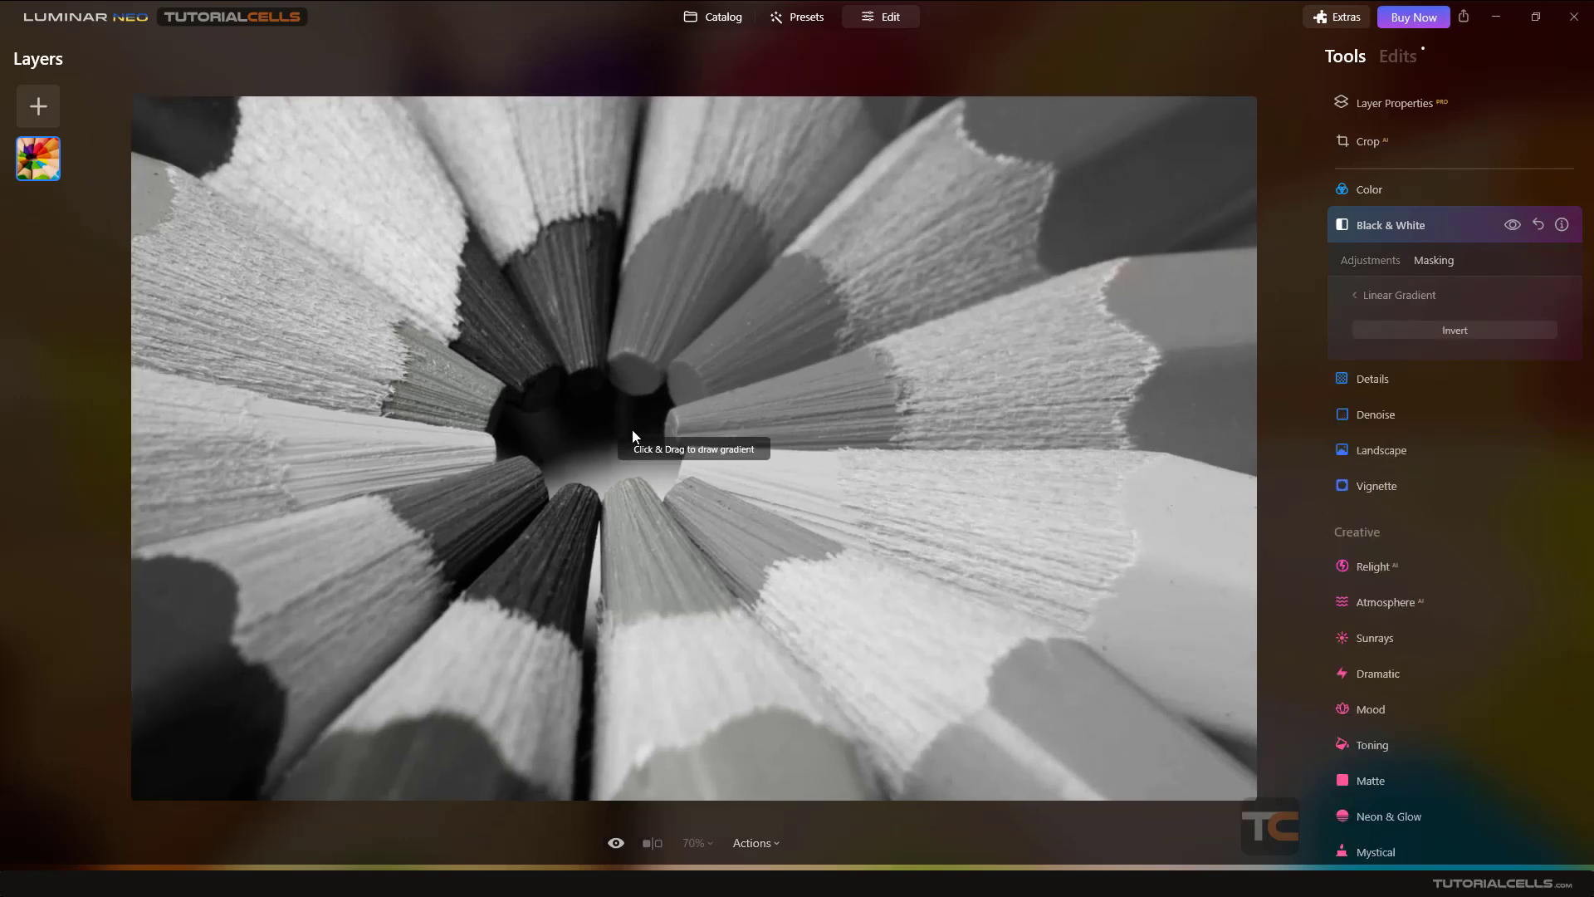
drag(548, 397, 952, 397)
drag(750, 400, 731, 410)
drag(932, 402, 965, 447)
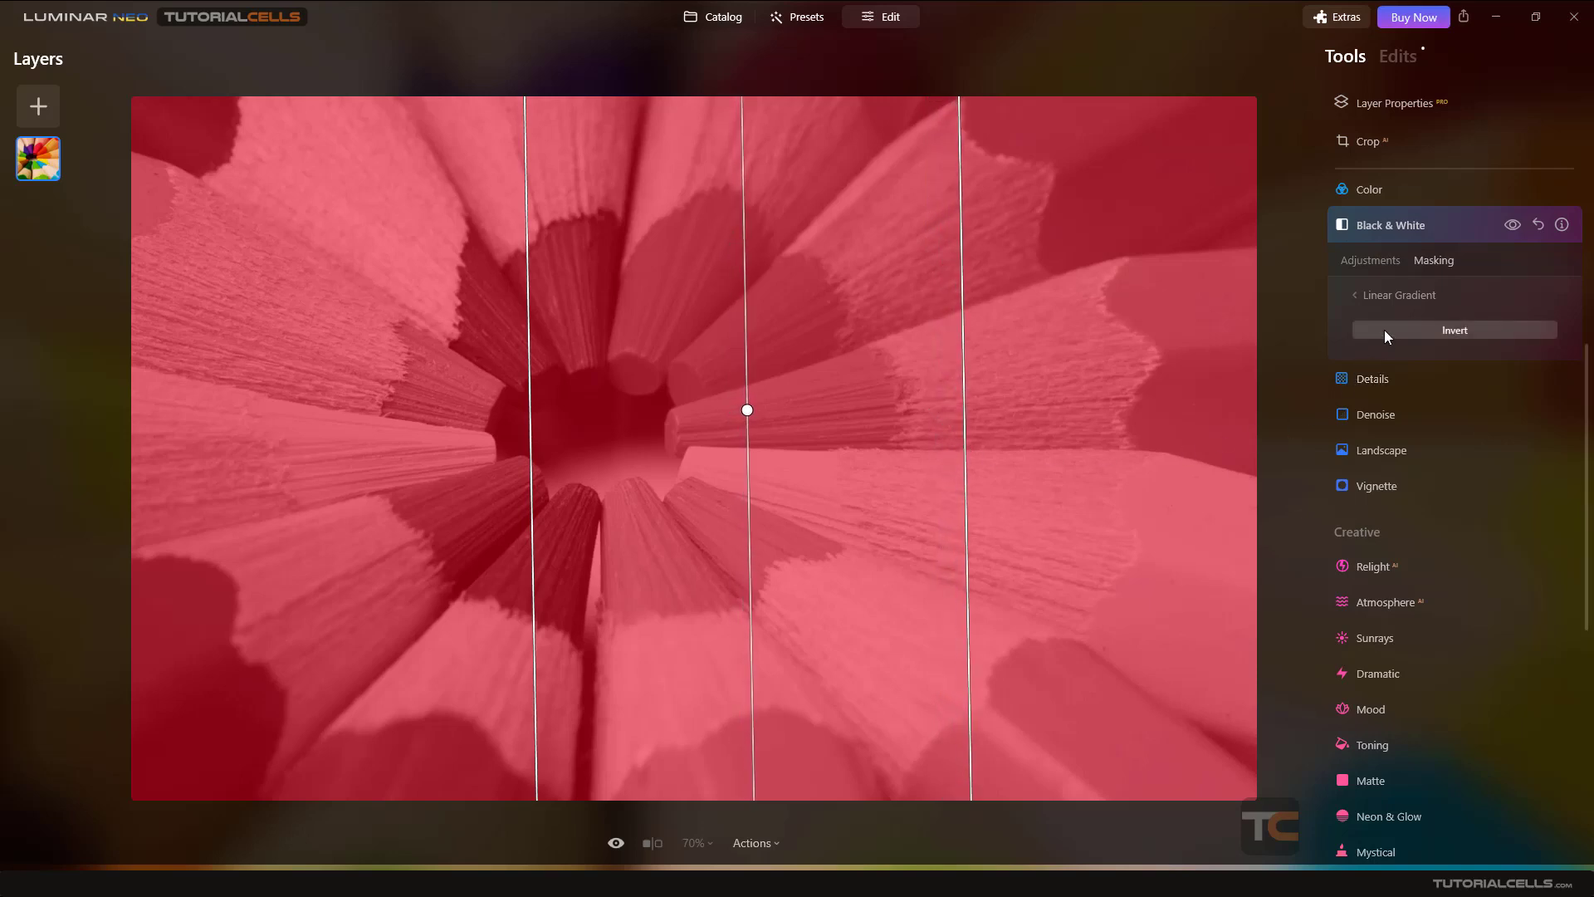
click(1392, 301)
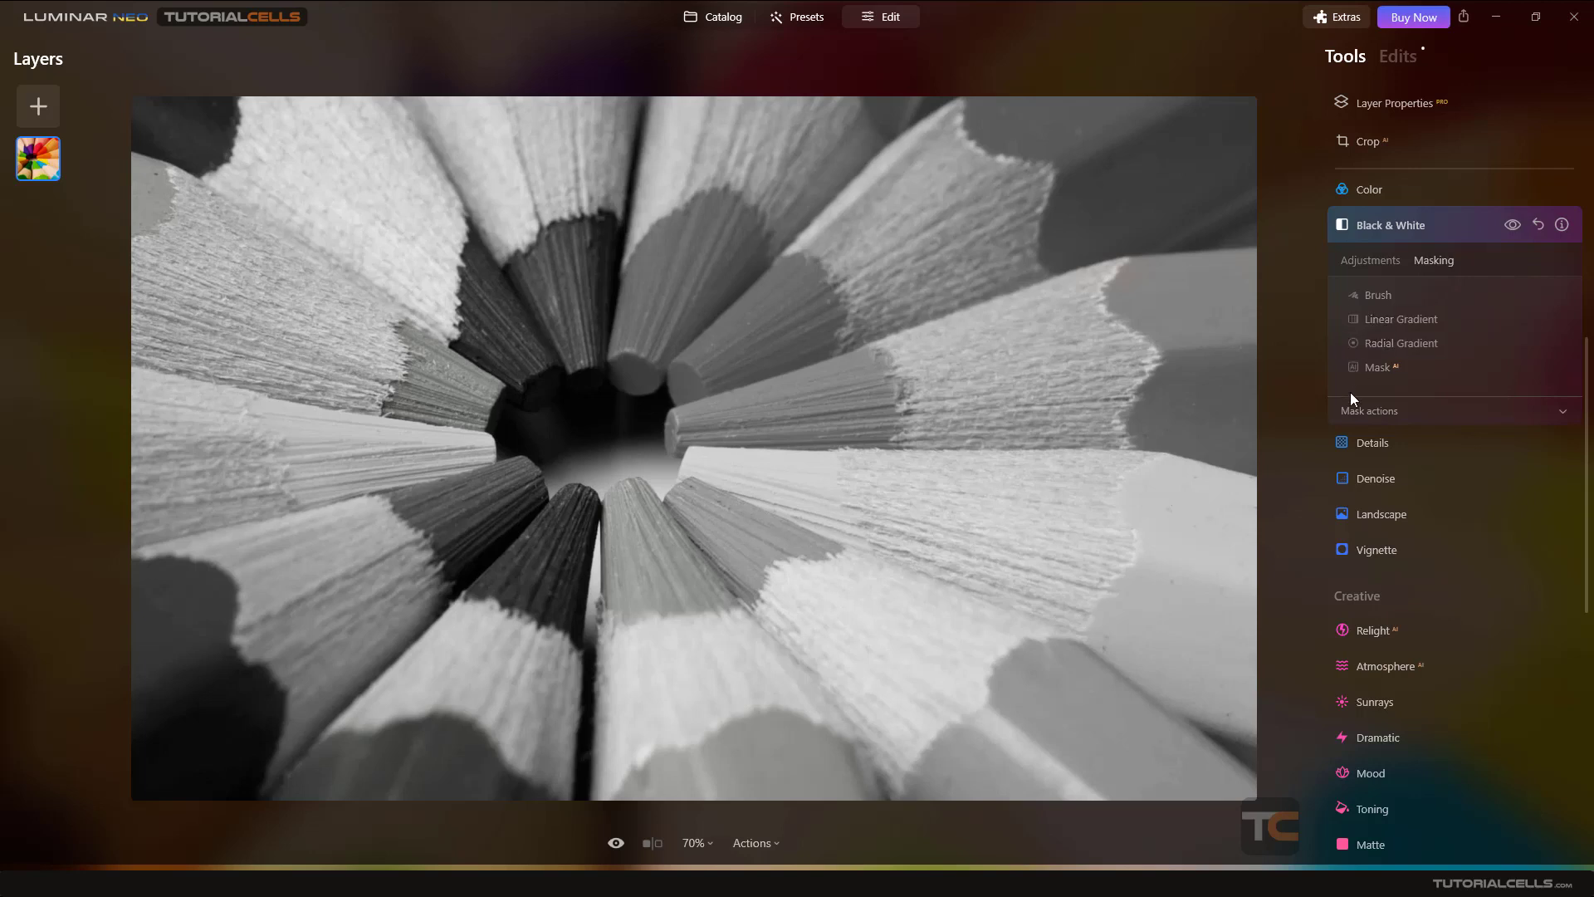
Step: Open the Mask AI option to analyze the pencil photo
click(1385, 318)
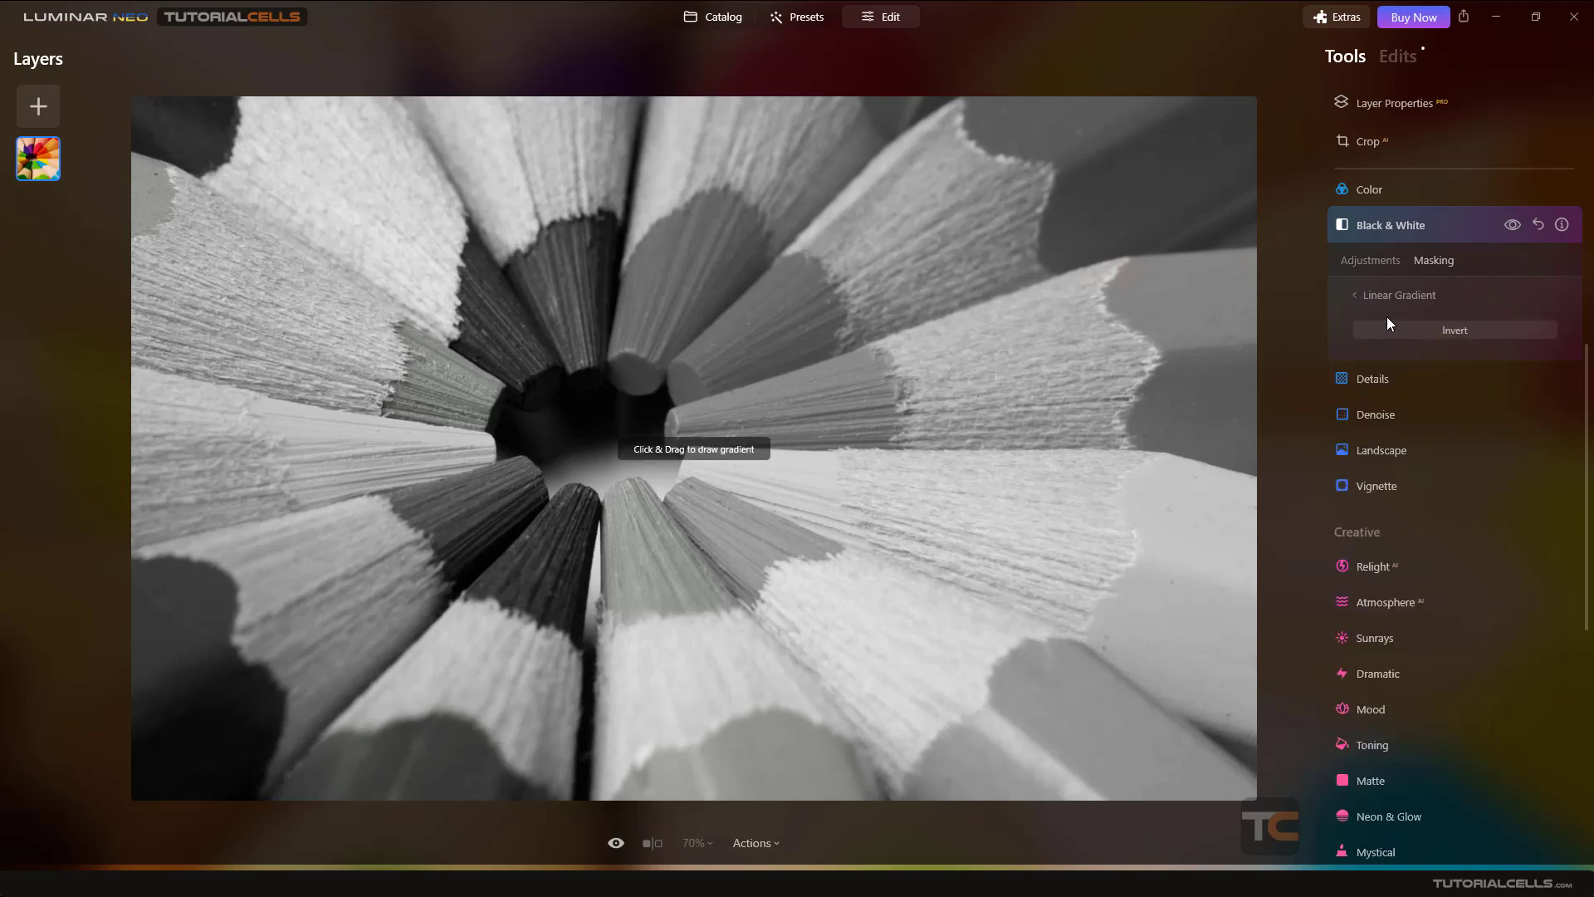
click(1393, 292)
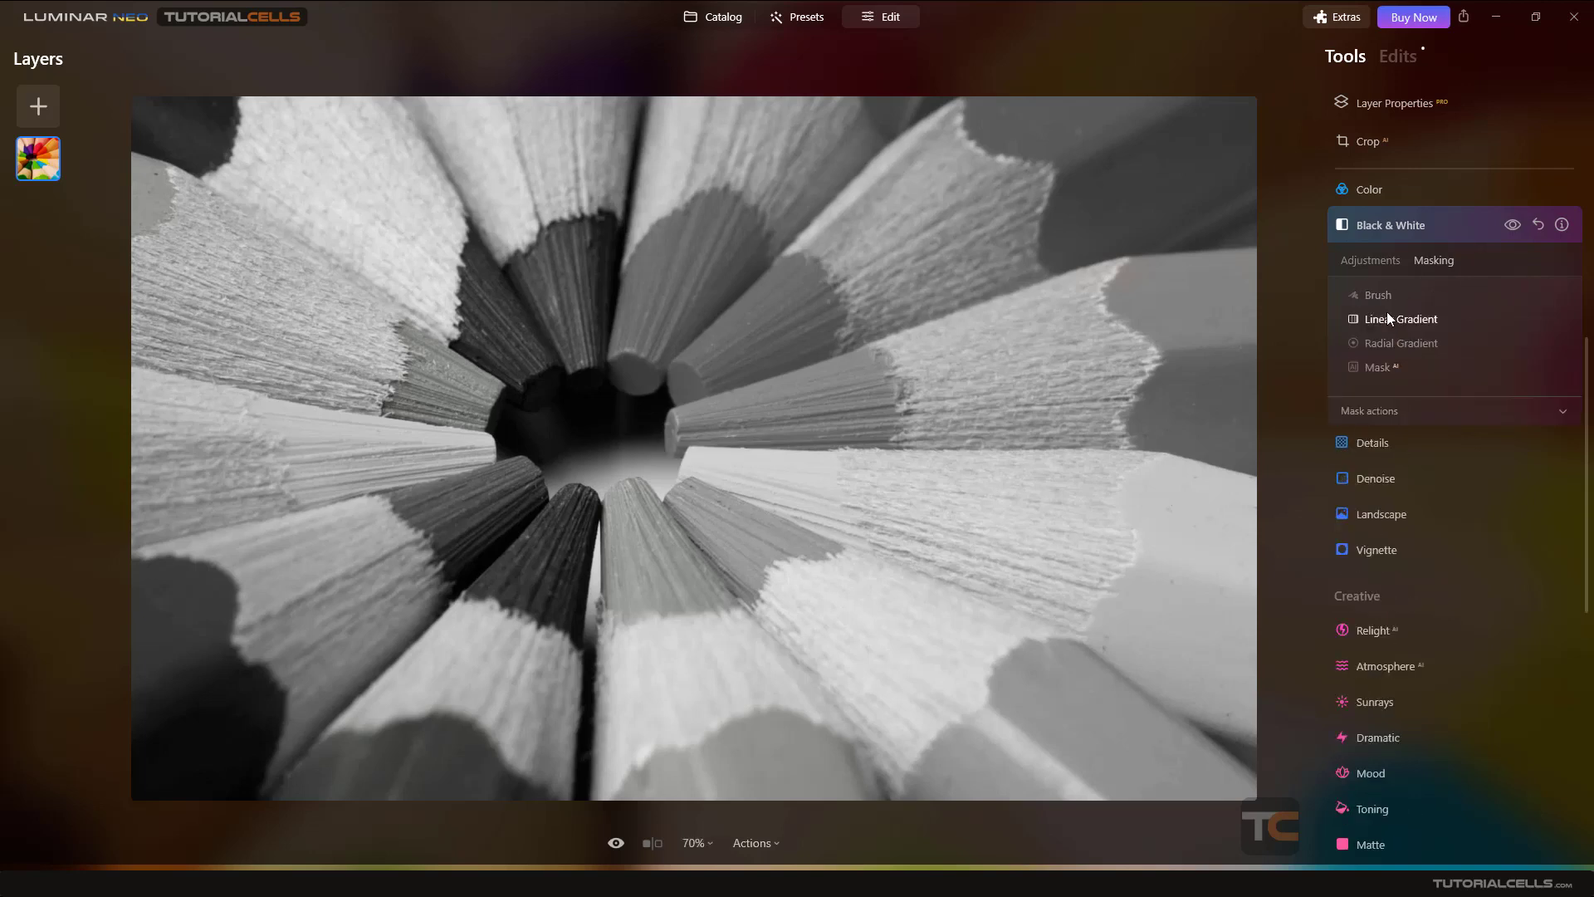
click(1368, 369)
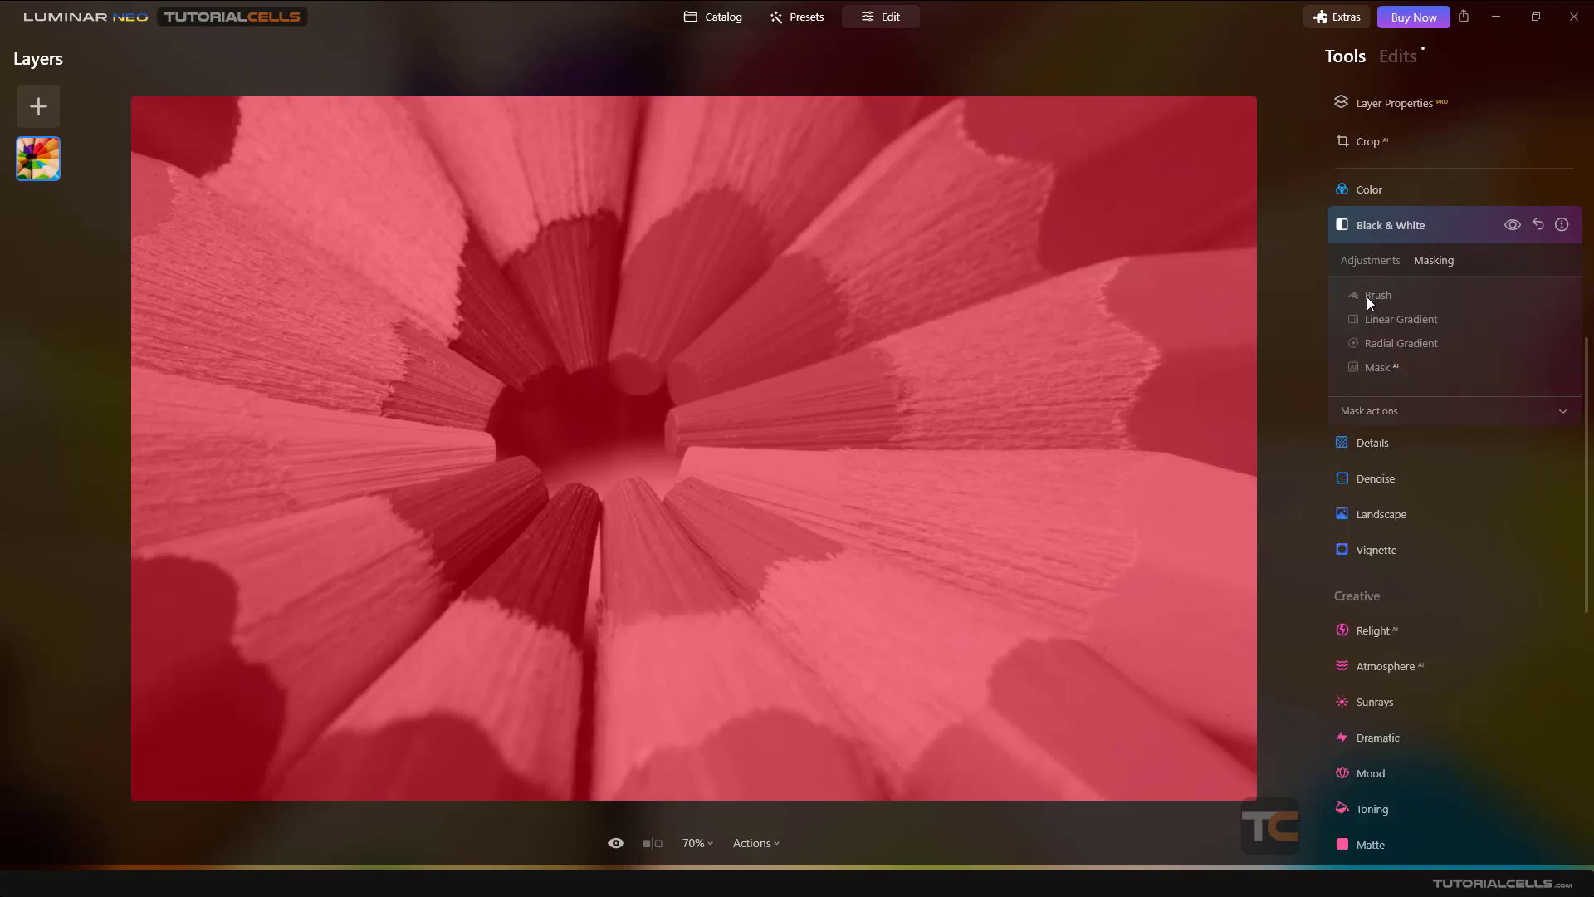
Step: Draw a radial gradient mask around the pencils' centre and reshape it back into a circle
click(1366, 296)
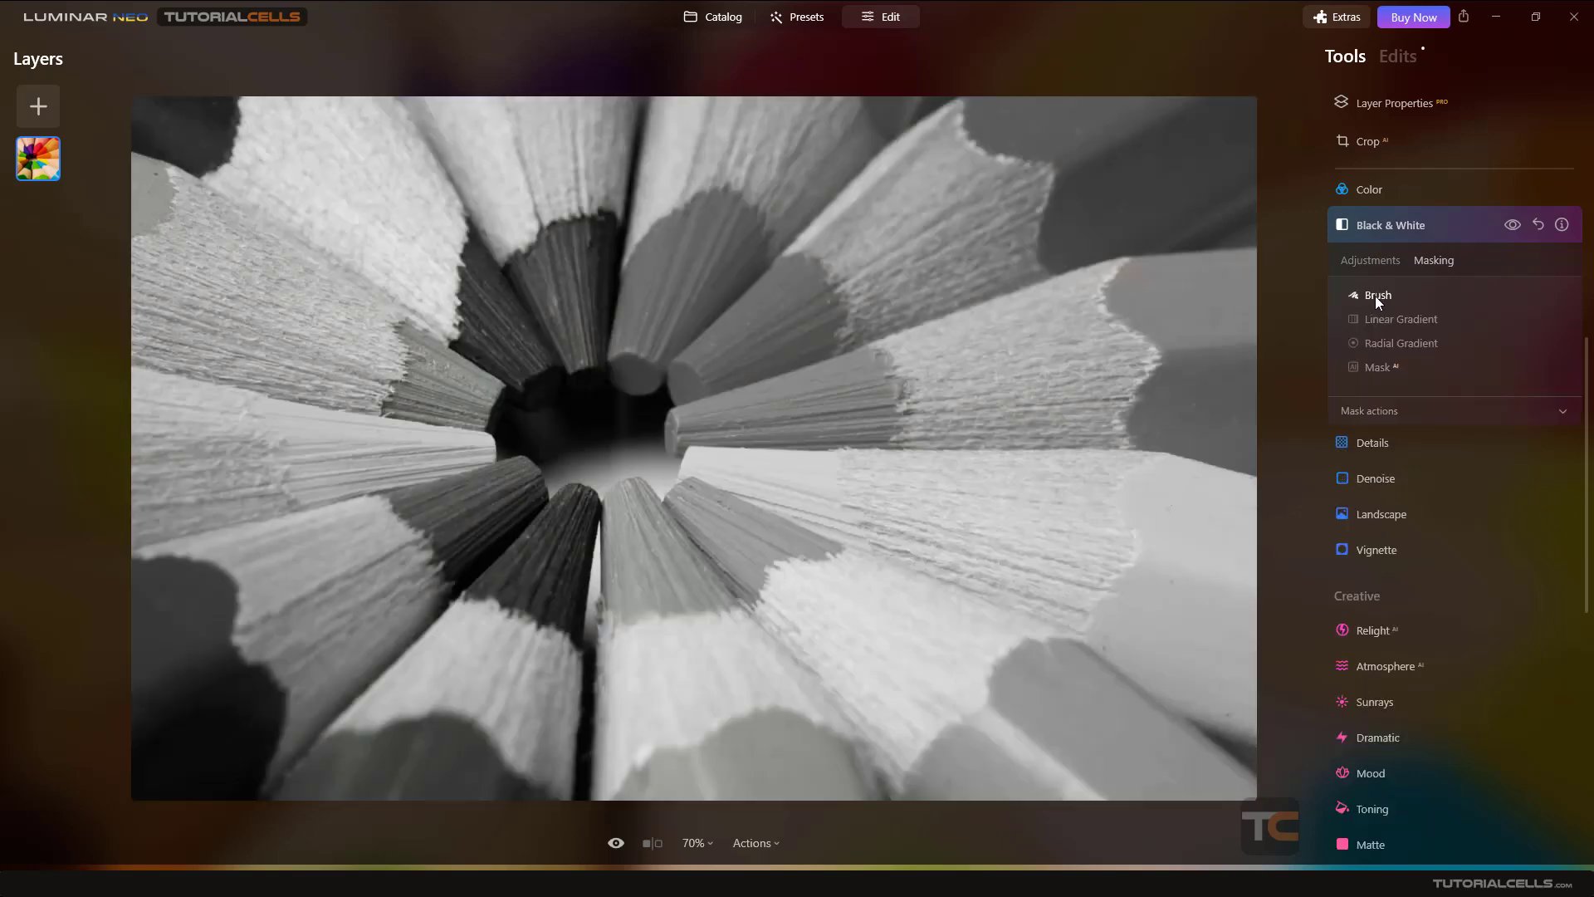
click(1380, 346)
drag(655, 417, 762, 347)
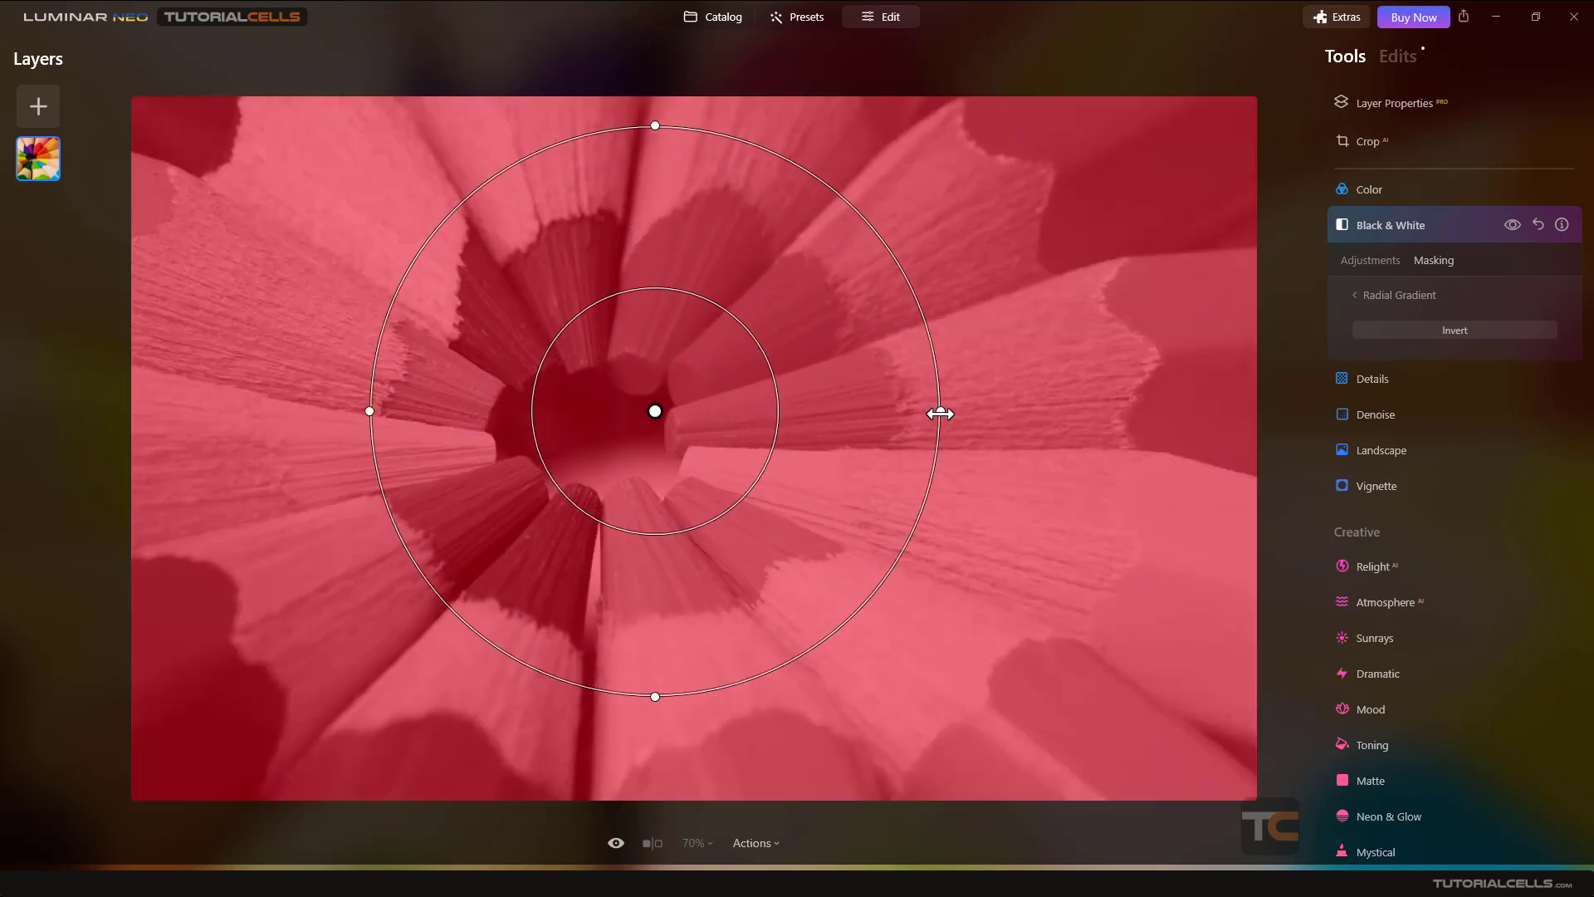
drag(939, 411, 894, 411)
mouse_move(649, 411)
mouse_down()
mouse_move(664, 412)
mouse_move(643, 424)
mouse_up()
drag(885, 424, 944, 425)
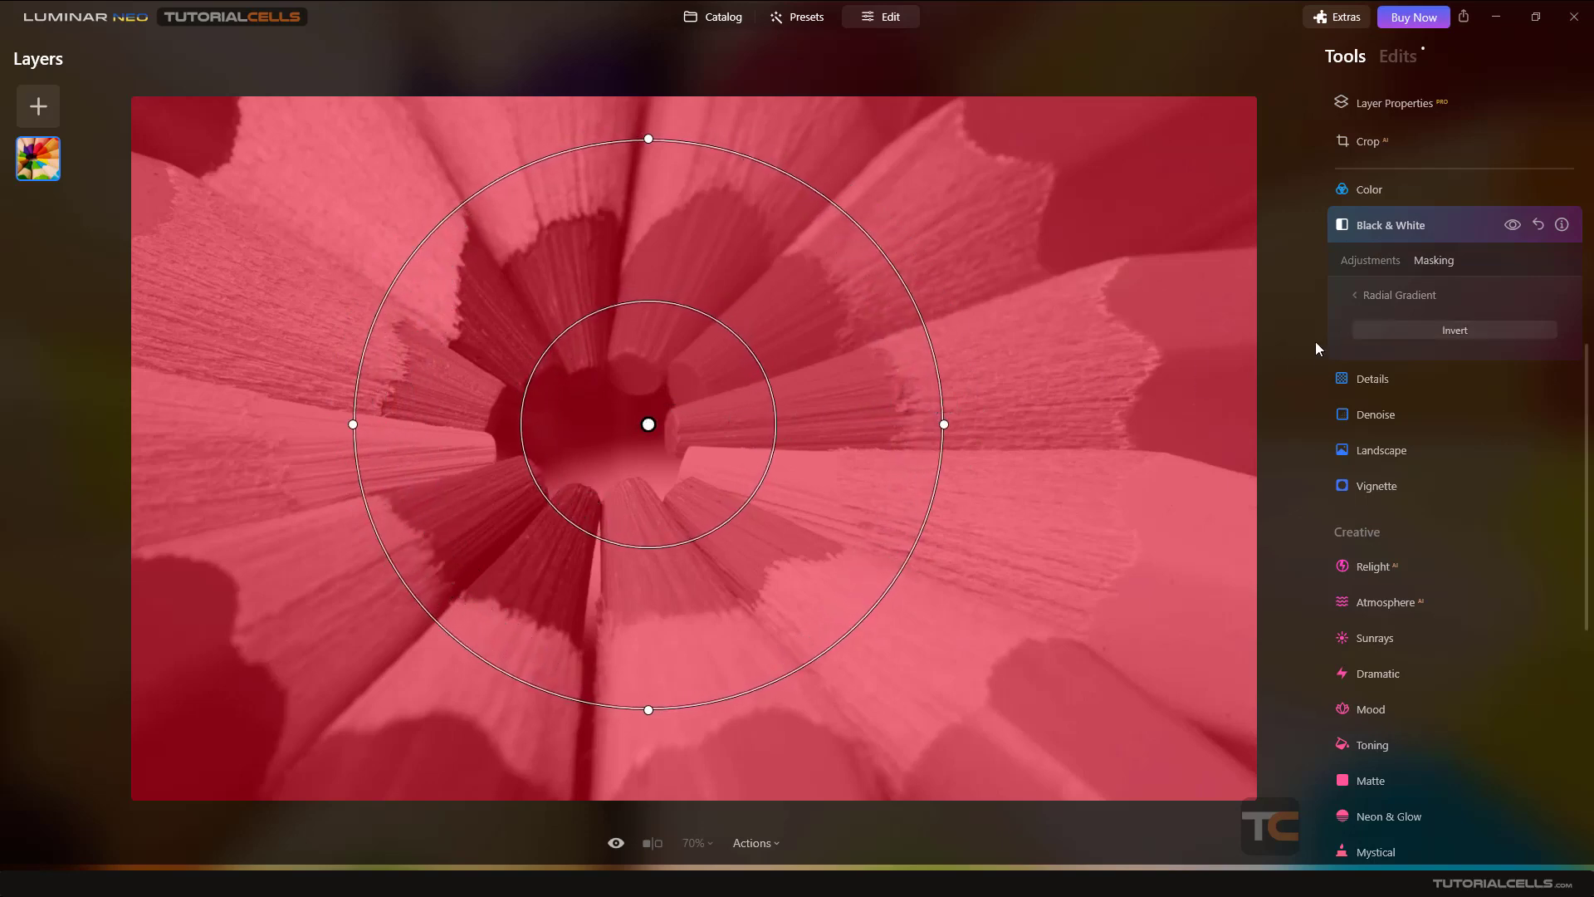
click(1353, 296)
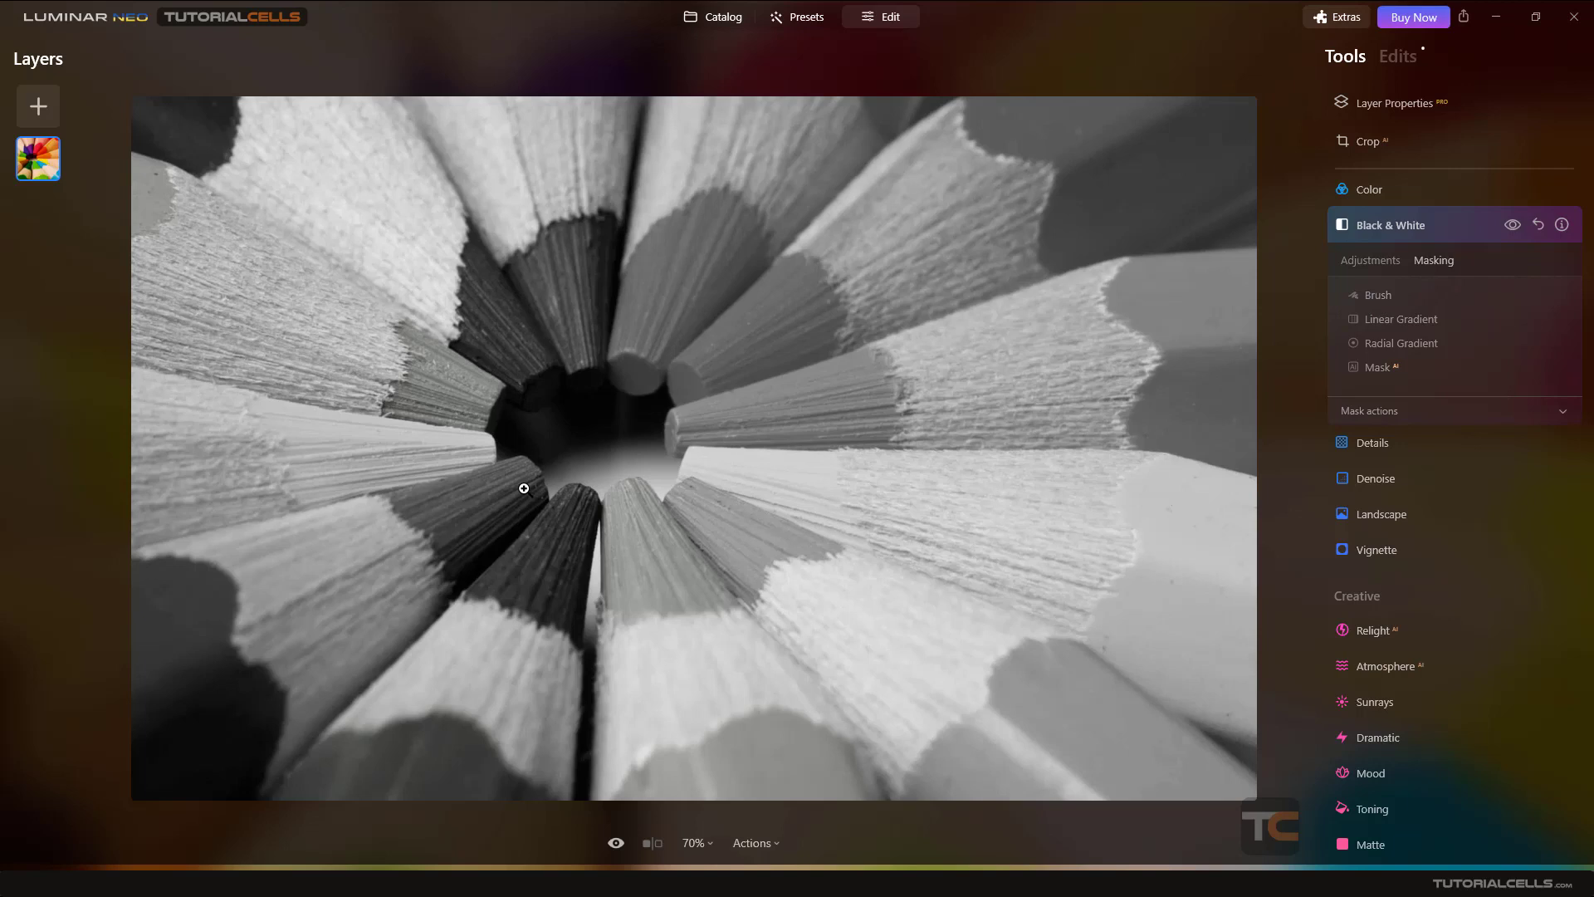
Step: Show the Black & White adjustment sliders and hide the effect to compare colours
click(1369, 260)
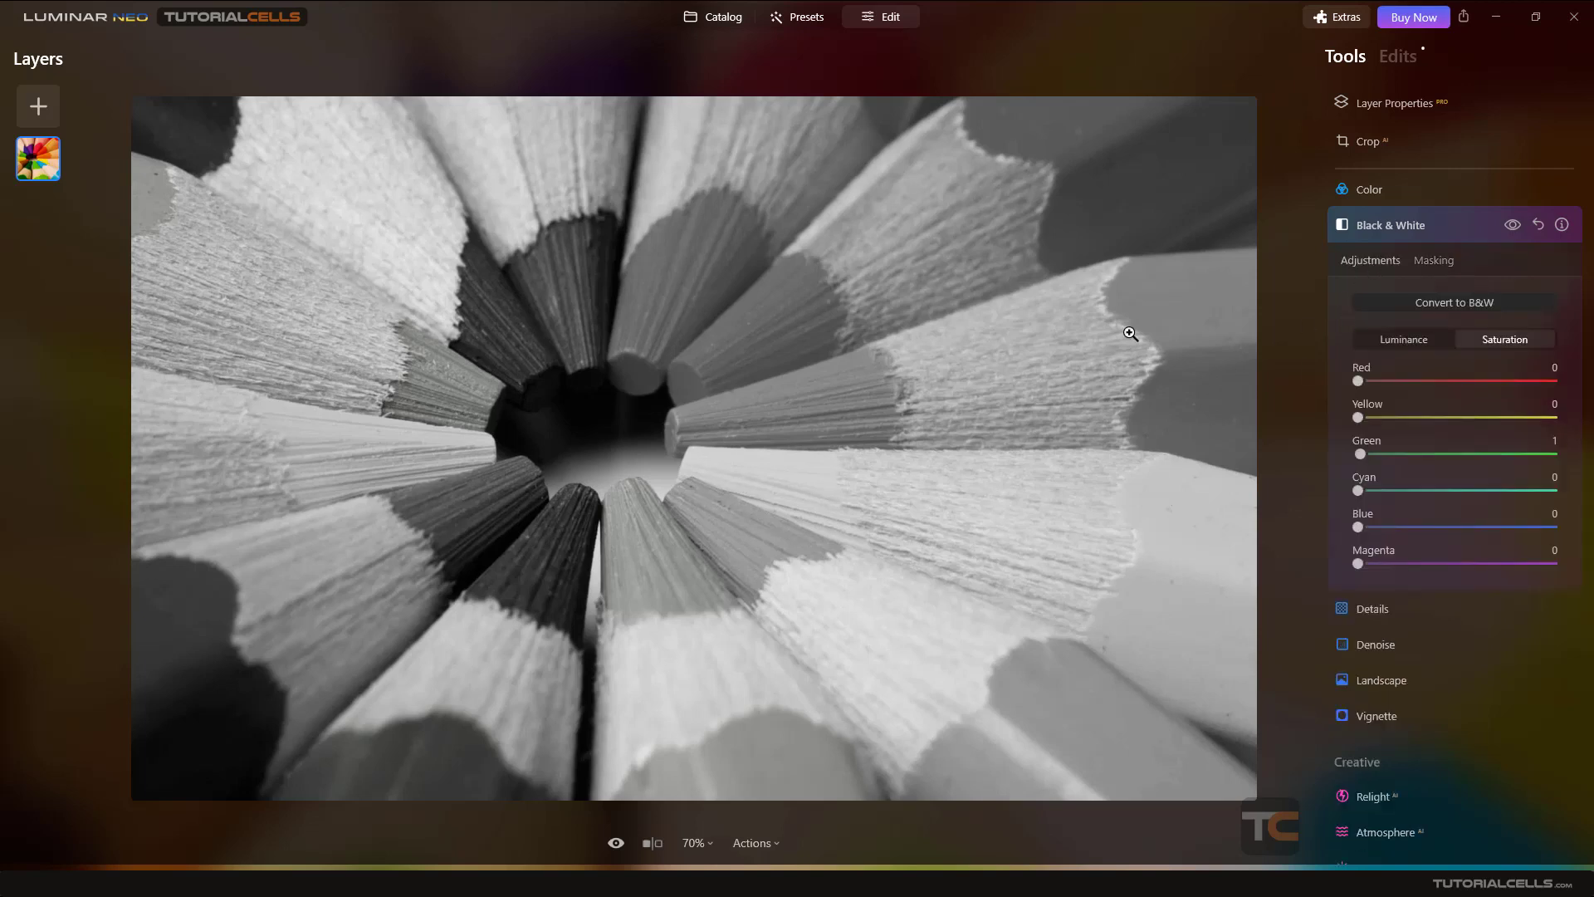
click(1512, 226)
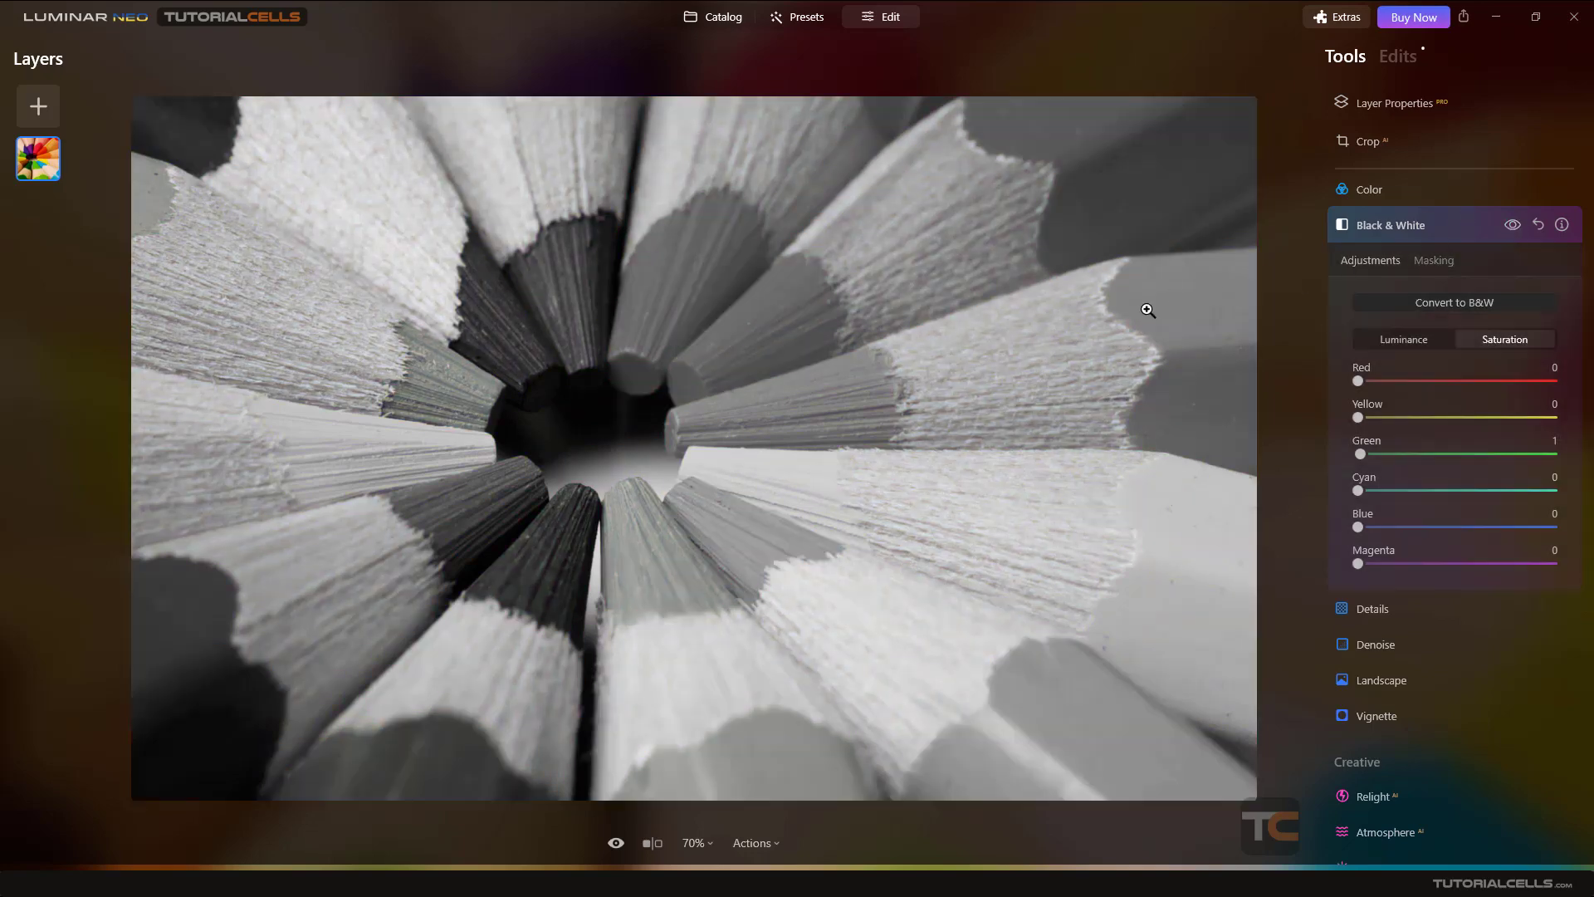